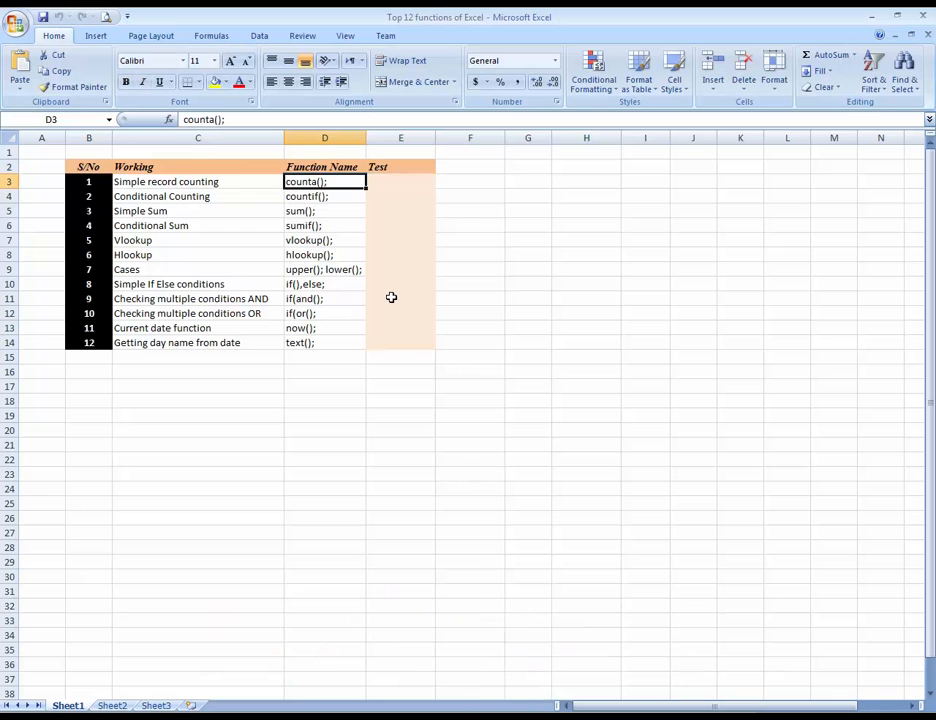
pyautogui.press('Right')
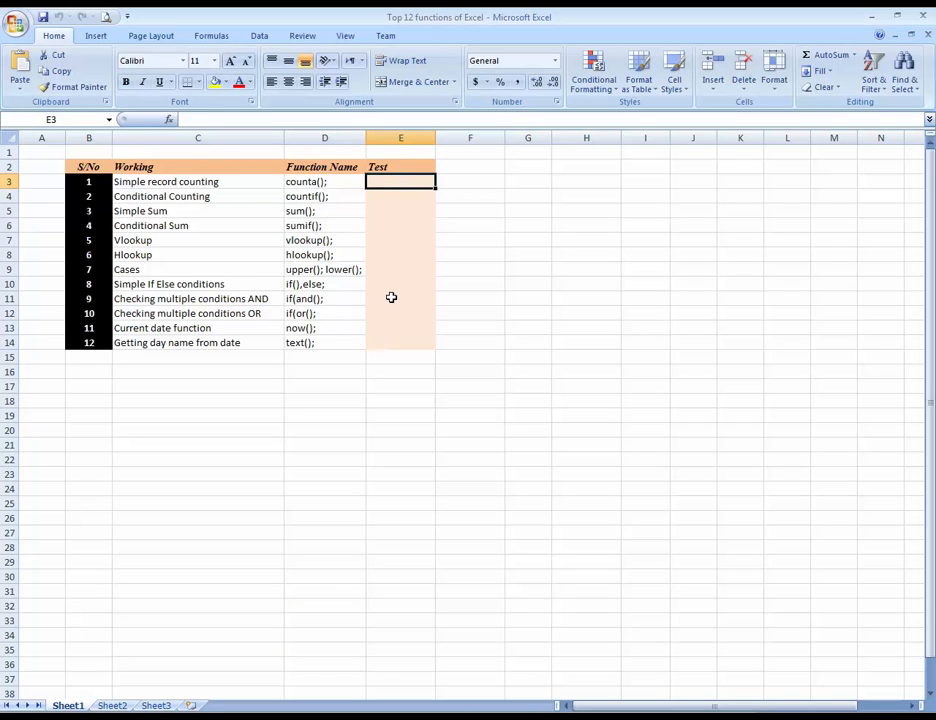
pyautogui.press('Right')
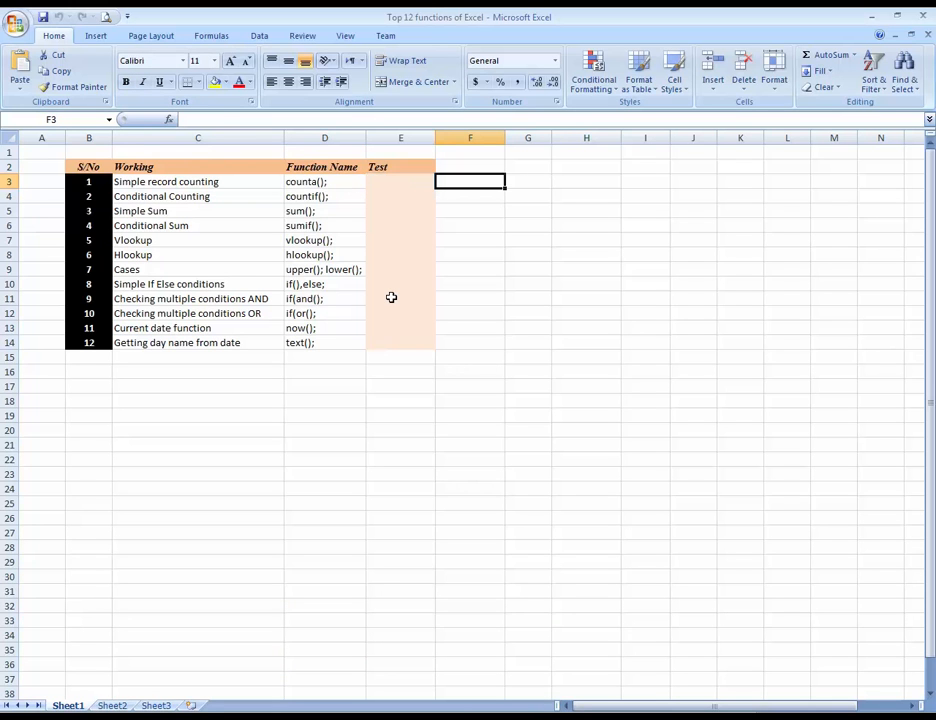
pyautogui.press('Left')
pyautogui.press('Left')
pyautogui.press('Right')
pyautogui.press('Right')
pyautogui.press('Left')
pyautogui.press('Left')
pyautogui.press('Right')
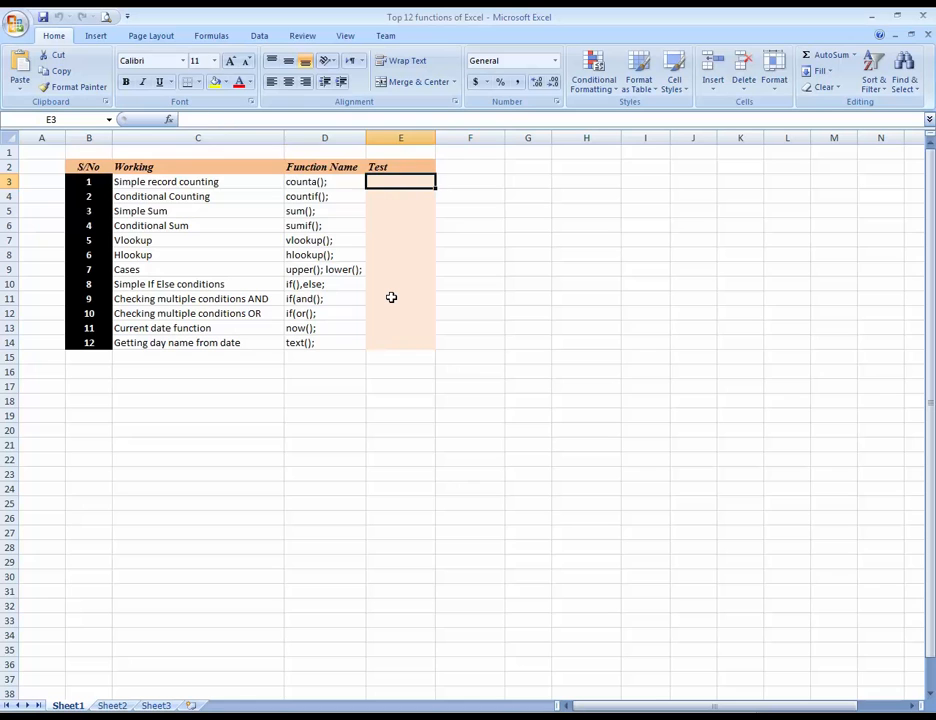
pyautogui.press('Left')
pyautogui.press('Left')
pyautogui.press('Left')
pyautogui.press('Right')
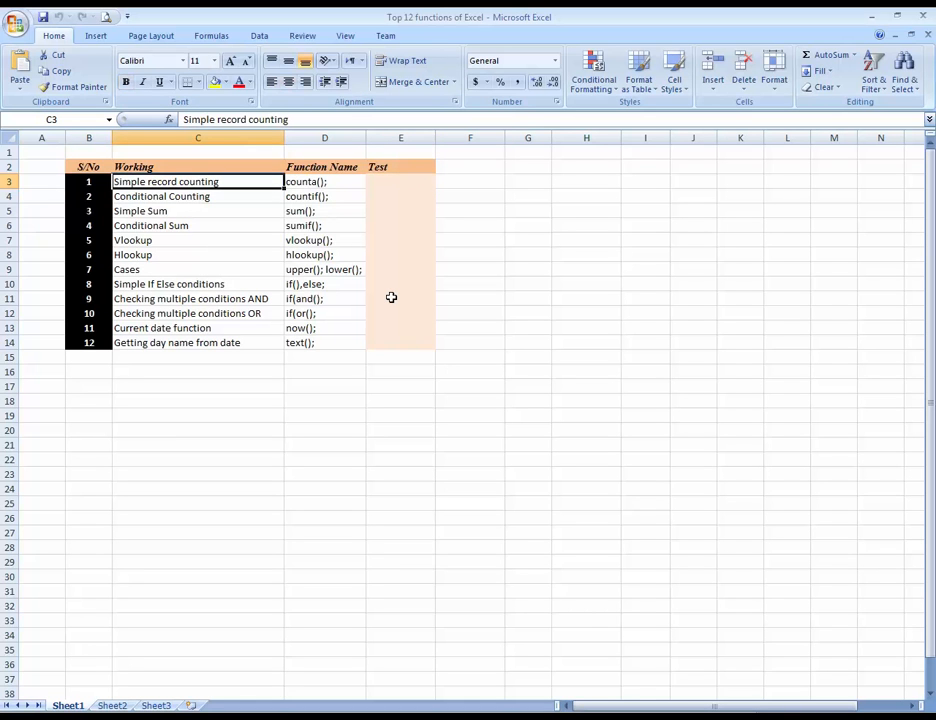
pyautogui.press('Down')
pyautogui.press('Up')
pyautogui.press('Right')
pyautogui.press('Right')
pyautogui.press('Right')
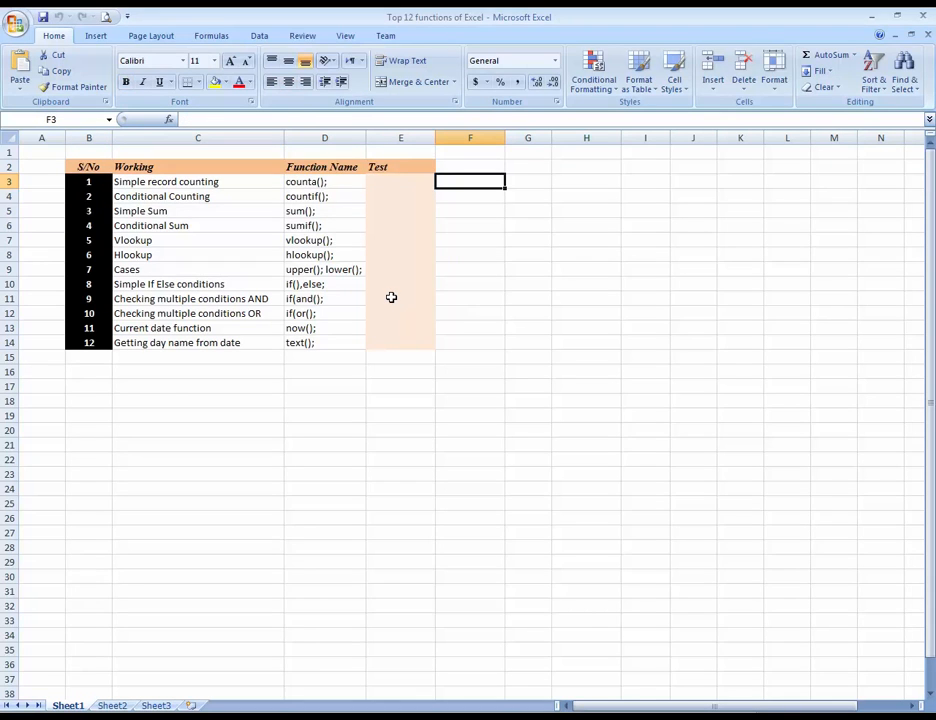
# - Enter the sample letters a, a, b, c, d, a, d down cells E20 to E26
pyautogui.click(418, 431)
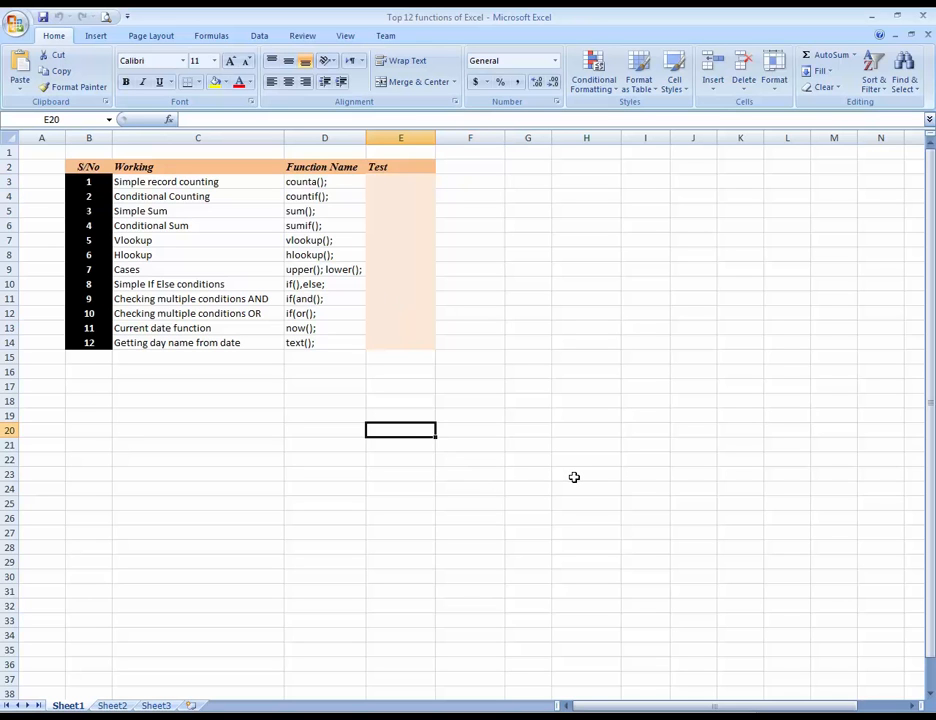
pyautogui.press('Down')
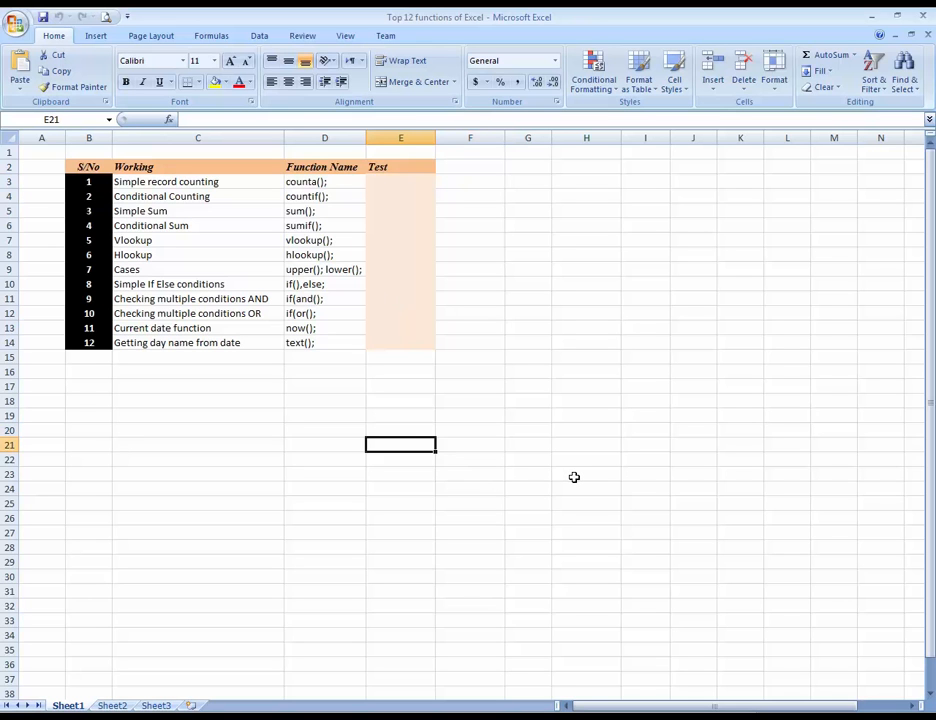
pyautogui.press('Up')
pyautogui.press('Down')
pyautogui.press('Up')
pyautogui.write('a')
pyautogui.press('Return')
pyautogui.write('a')
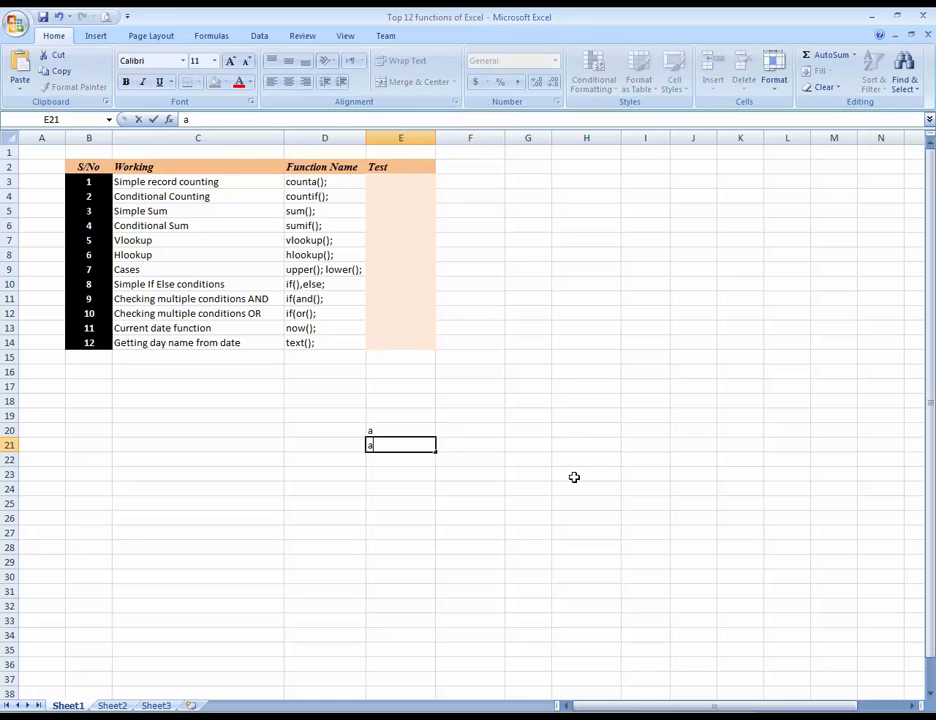
pyautogui.press('Return')
pyautogui.write('b')
pyautogui.press('Return')
pyautogui.write('c')
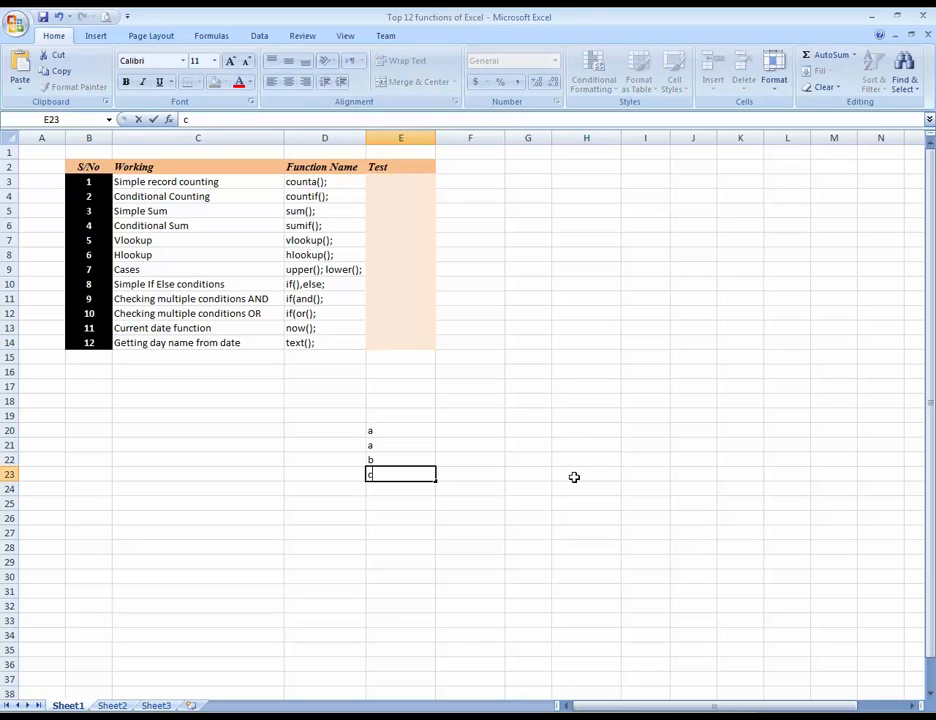
pyautogui.press('Return')
pyautogui.write('d')
pyautogui.press('Return')
pyautogui.write('a')
pyautogui.press('Return')
pyautogui.write('d')
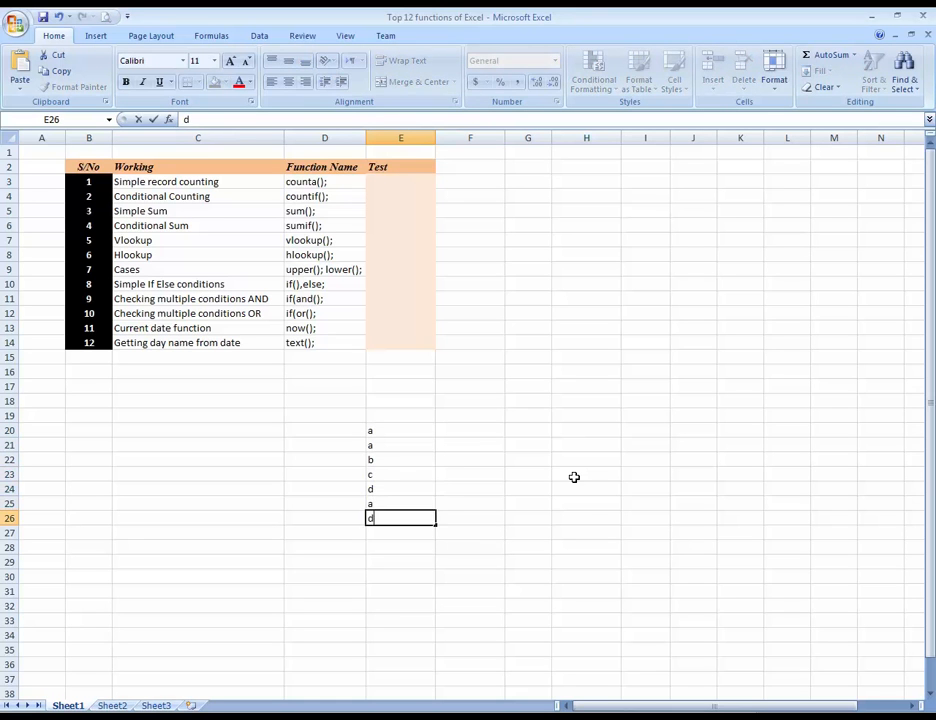
pyautogui.press('Return')
# - Enter a COUNTA formula over E20:E26 in cell E3, the Test cell for simple record counting
pyautogui.press('Up')
pyautogui.press('Up')
pyautogui.press('Up')
pyautogui.press('Up')
pyautogui.press('Up')
pyautogui.press('Up')
pyautogui.press('Up')
pyautogui.press('Up')
pyautogui.press('Down')
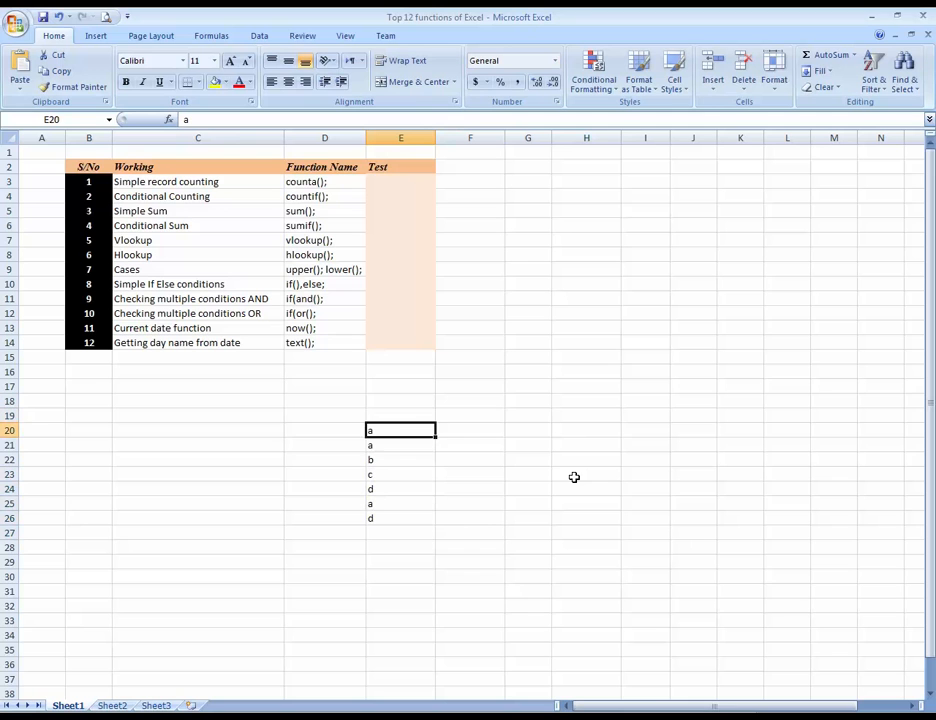
pyautogui.press('Up')
pyautogui.press('Up')
pyautogui.press('Up')
pyautogui.press('Up')
pyautogui.press('Up')
pyautogui.press('Up')
pyautogui.press('Up')
pyautogui.press('Up')
pyautogui.press('Up')
pyautogui.press('Up')
pyautogui.press('Up')
pyautogui.press('Up')
pyautogui.press('Up')
pyautogui.press('Up')
pyautogui.press('Up')
pyautogui.press('Up')
pyautogui.press('Up')
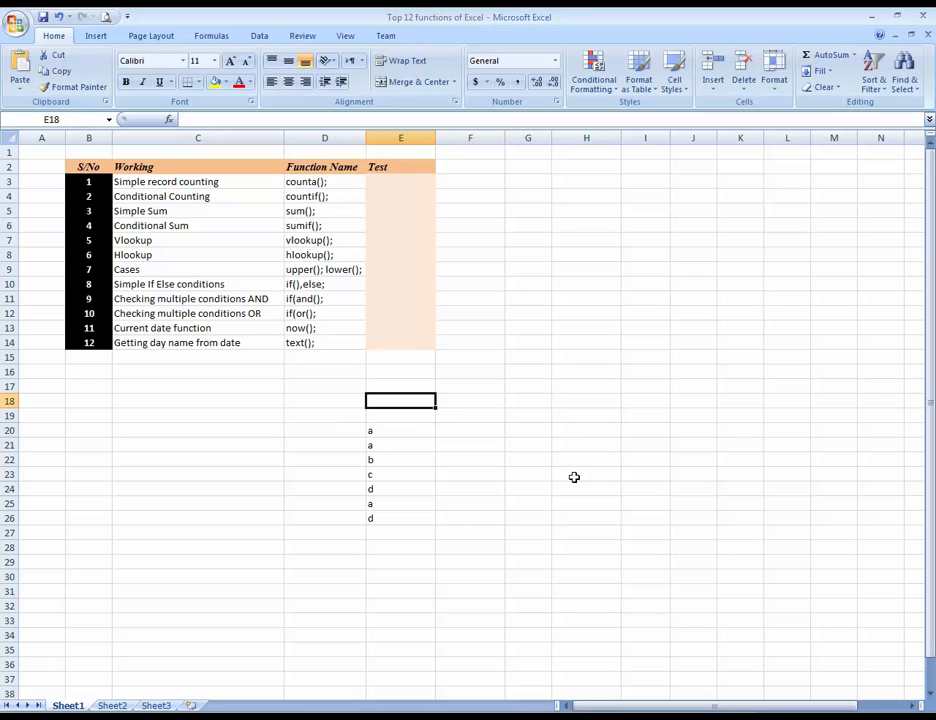
pyautogui.press('Down')
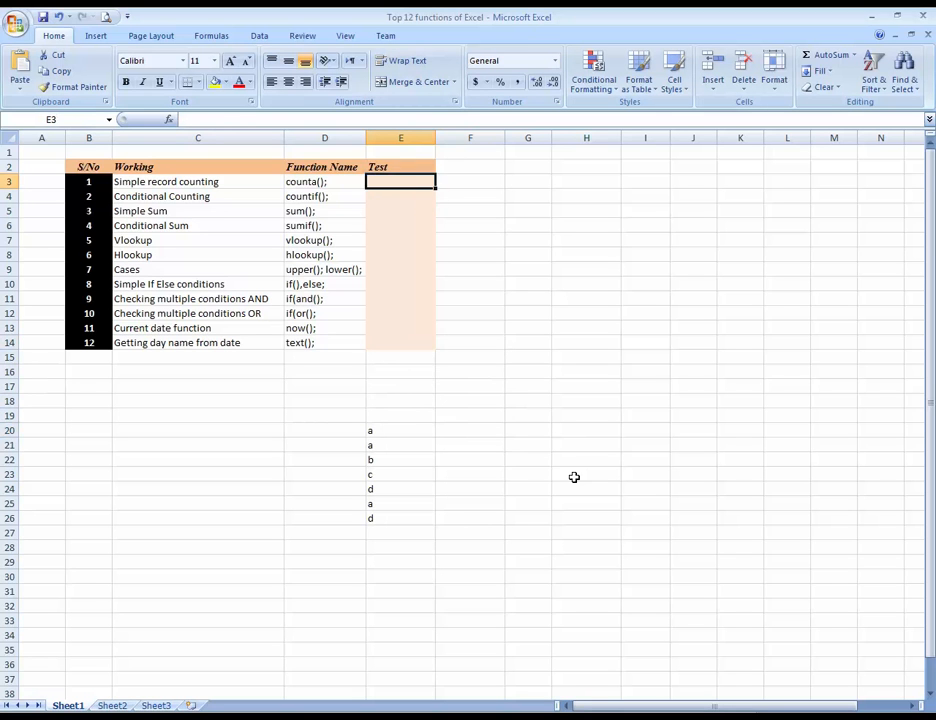
pyautogui.press('Left')
pyautogui.press('Right')
pyautogui.write('=')
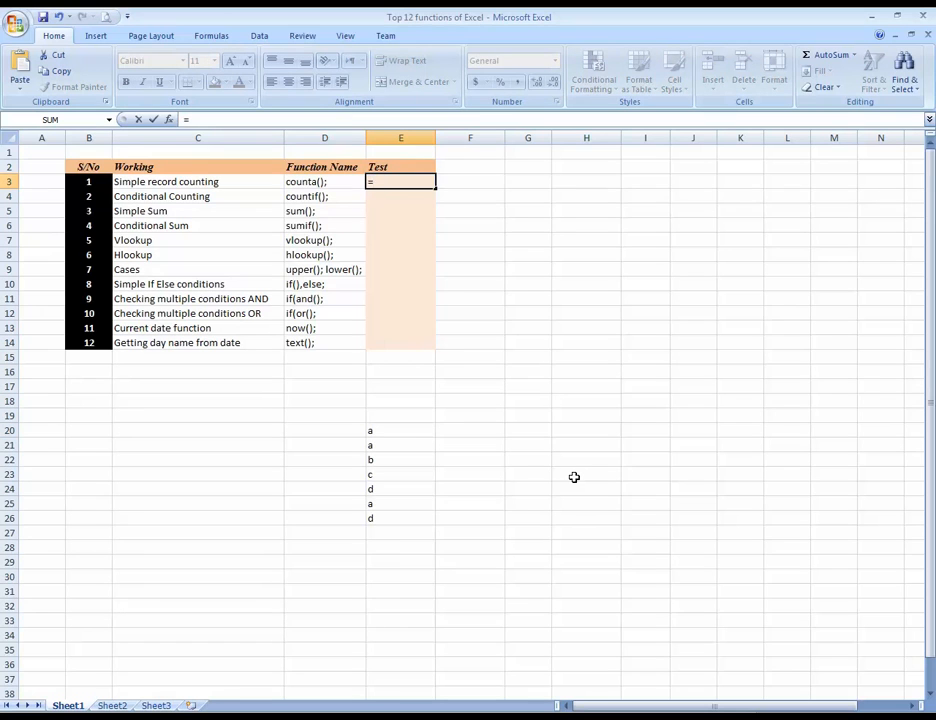
pyautogui.write('cou')
pyautogui.press('Tab')
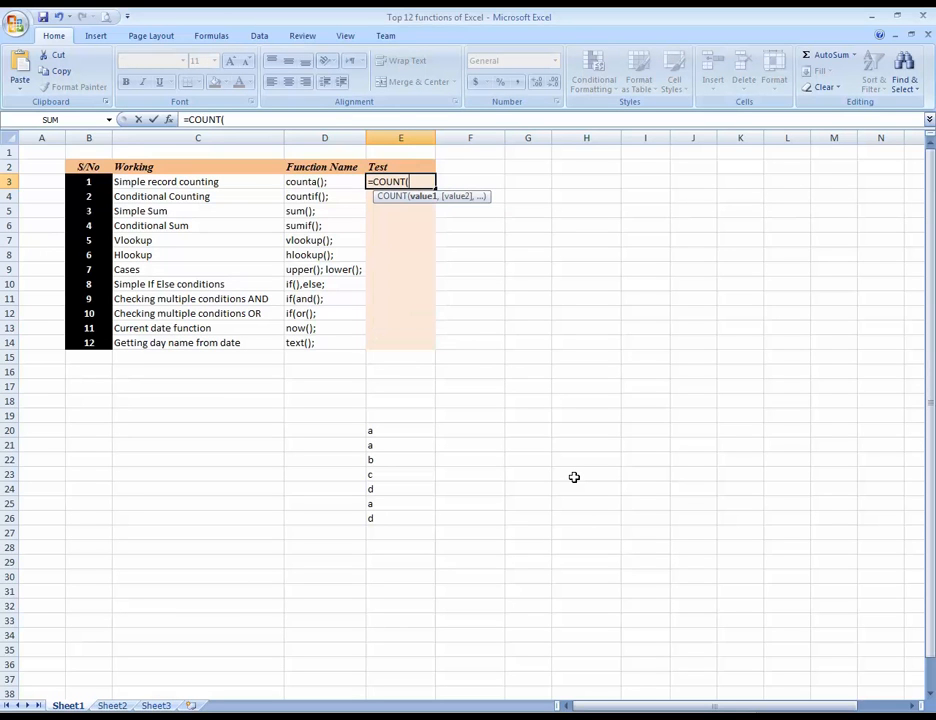
pyautogui.press('Left')
pyautogui.press('BackSpace')
pyautogui.press('BackSpace')
pyautogui.press('BackSpace')
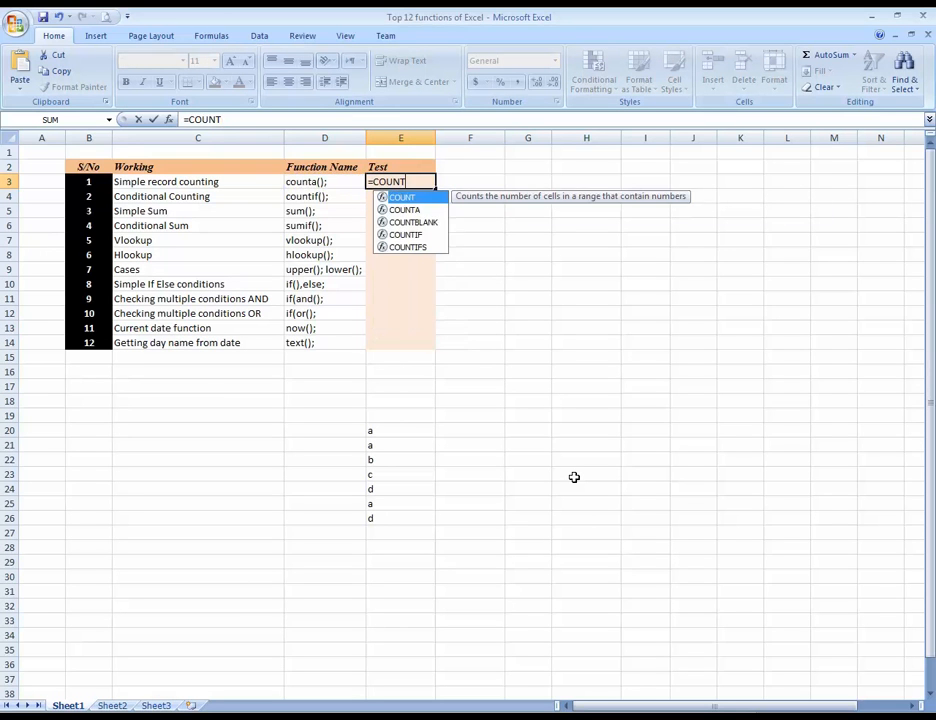
pyautogui.write('a(')
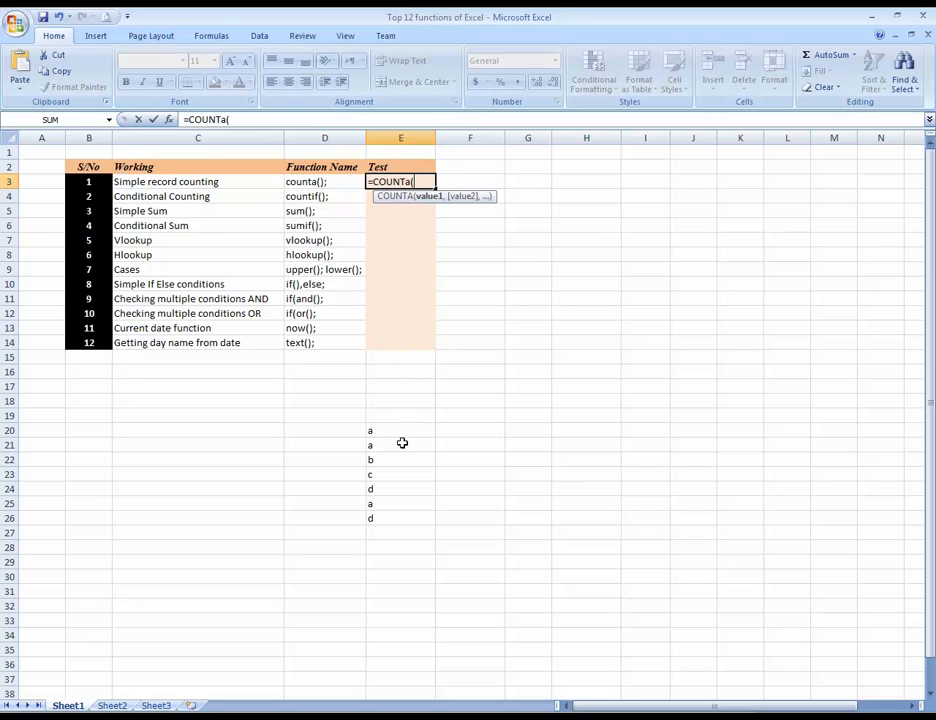
pyautogui.moveTo(392, 431); pyautogui.dragTo(391, 512)
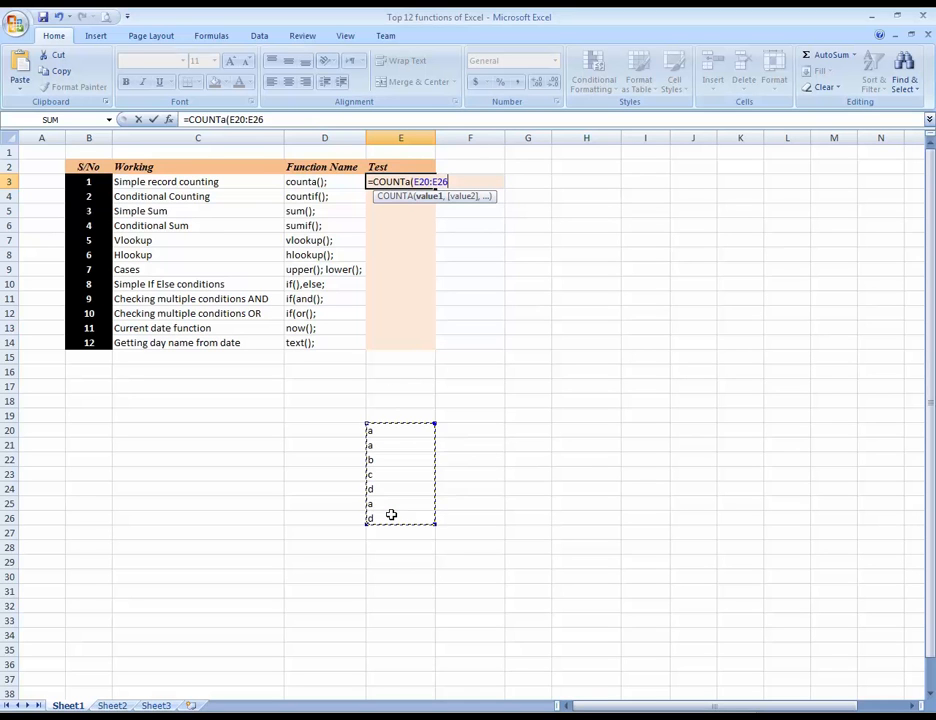
pyautogui.press('Return')
pyautogui.press('Up')
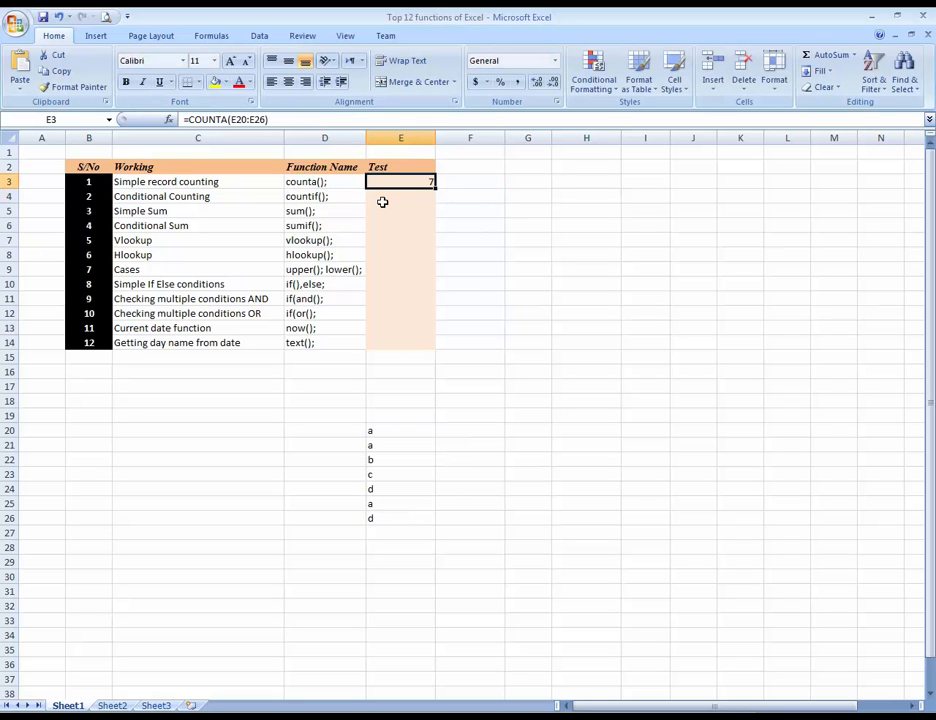
# - Check the sample letters in E20:E26 one by one against the COUNTA result in E3
pyautogui.click(375, 432)
pyautogui.press('Down')
pyautogui.press('Down')
pyautogui.press('Down')
pyautogui.press('Down')
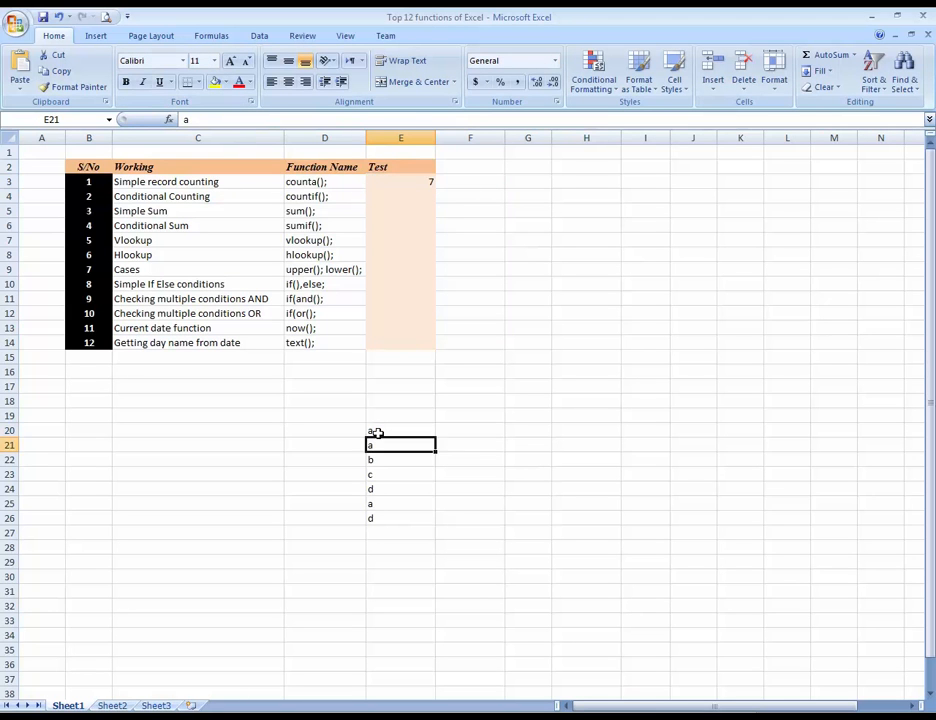
pyautogui.press('Down')
pyautogui.press('Down')
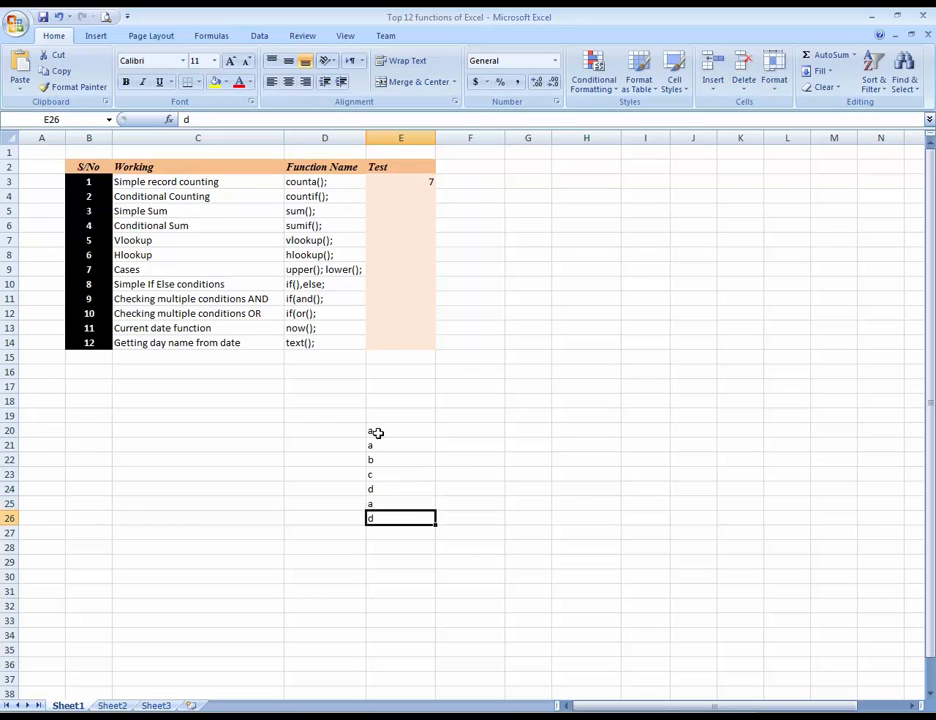
pyautogui.press('Up')
pyautogui.press('Up')
pyautogui.press('Up')
pyautogui.press('Up')
pyautogui.press('Up')
pyautogui.press('Up')
pyautogui.press('Up')
pyautogui.press('Up')
pyautogui.press('Up')
pyautogui.press('Up')
pyautogui.press('Up')
pyautogui.press('Up')
pyautogui.press('Up')
pyautogui.press('Up')
pyautogui.press('Up')
pyautogui.press('Up')
pyautogui.press('Up')
pyautogui.press('Up')
pyautogui.press('Up')
pyautogui.press('Up')
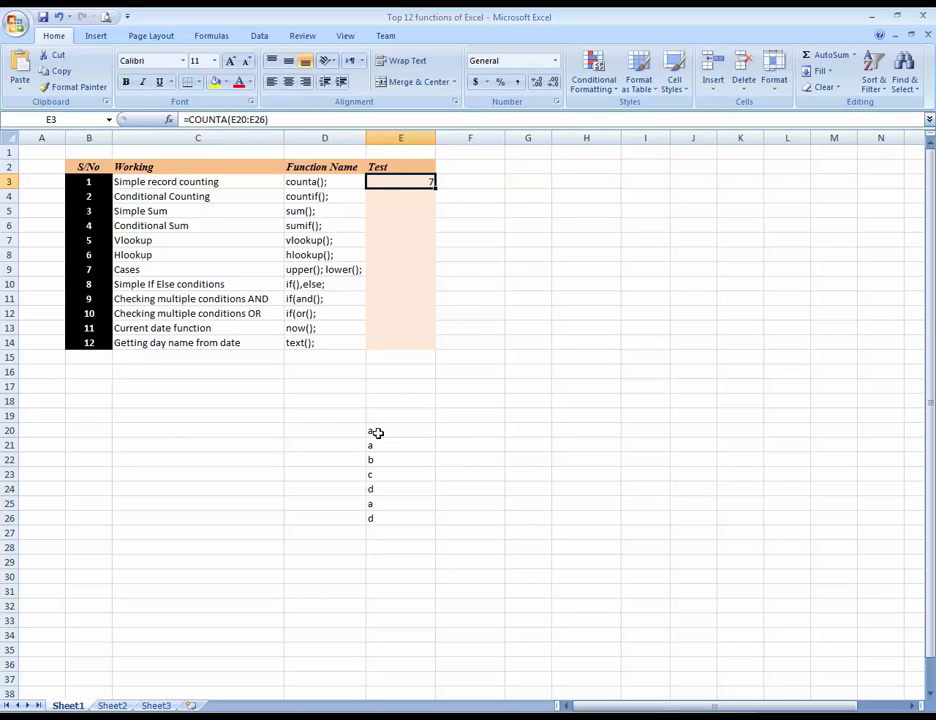
# - Examine the Conditional Counting row and the repeated letter a at the start of the sample list
pyautogui.press('Down')
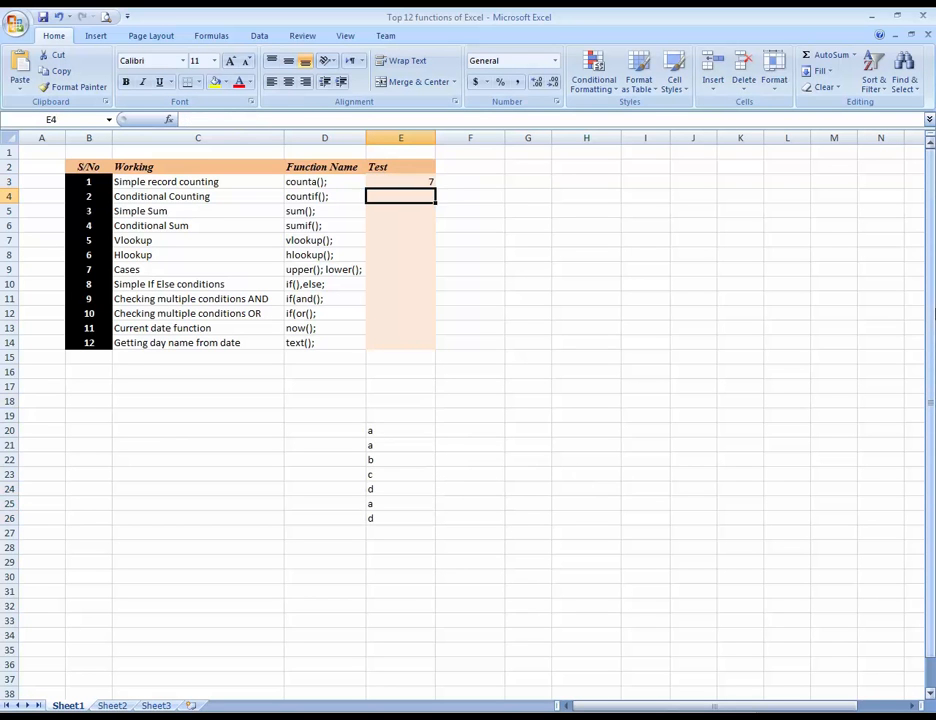
pyautogui.press('Left')
pyautogui.press('Left')
pyautogui.press('Right')
pyautogui.press('Right')
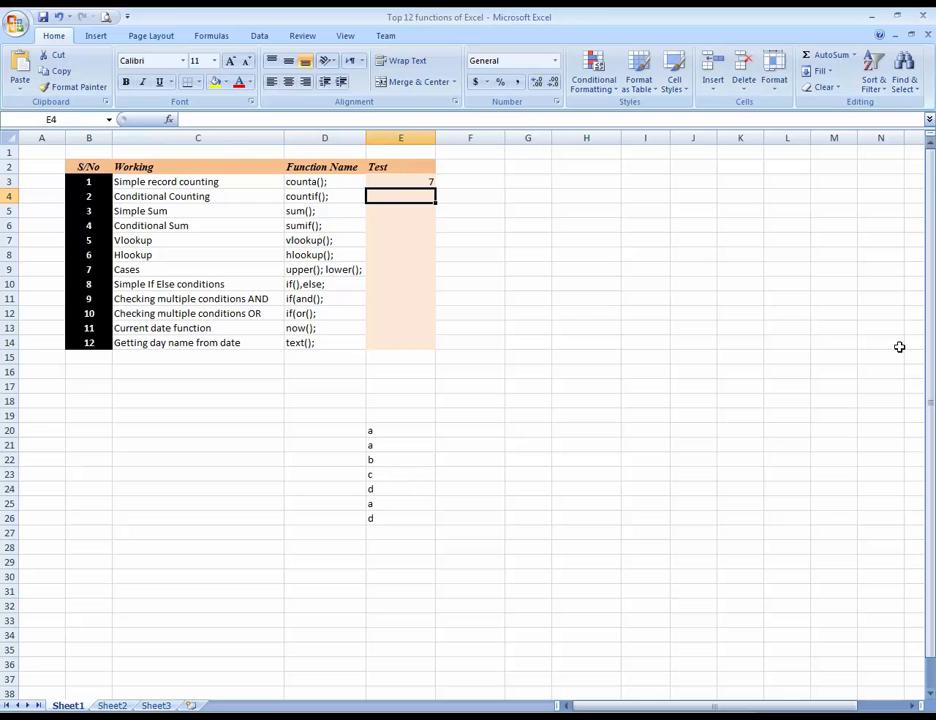
pyautogui.click(400, 432)
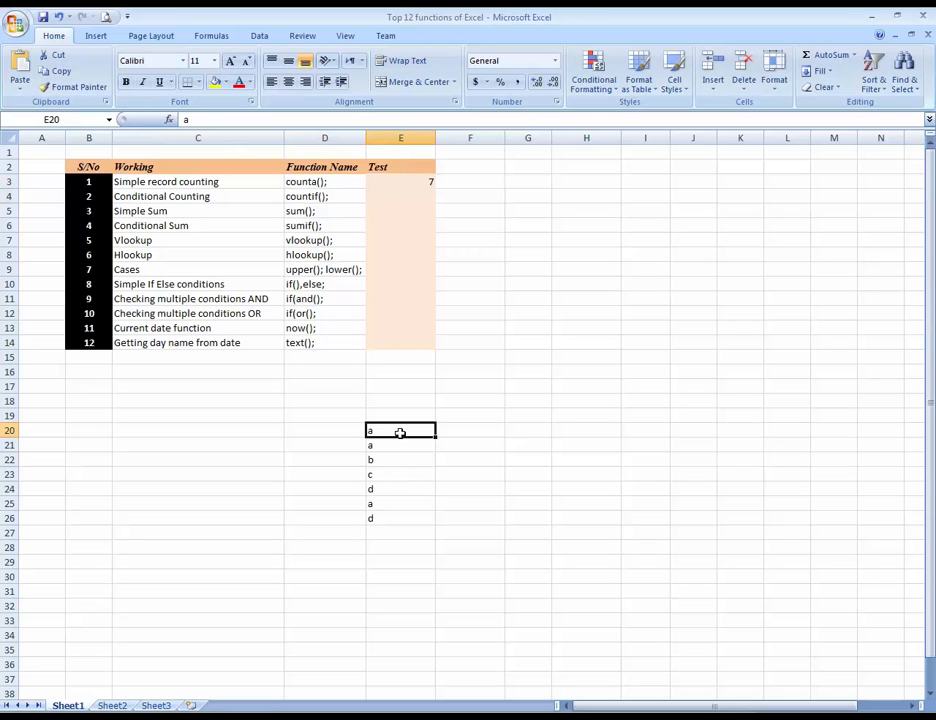
pyautogui.press('Down')
pyautogui.press('Up')
pyautogui.press('Up')
pyautogui.press('Down')
pyautogui.press('Up')
pyautogui.press('Down')
pyautogui.press('Down')
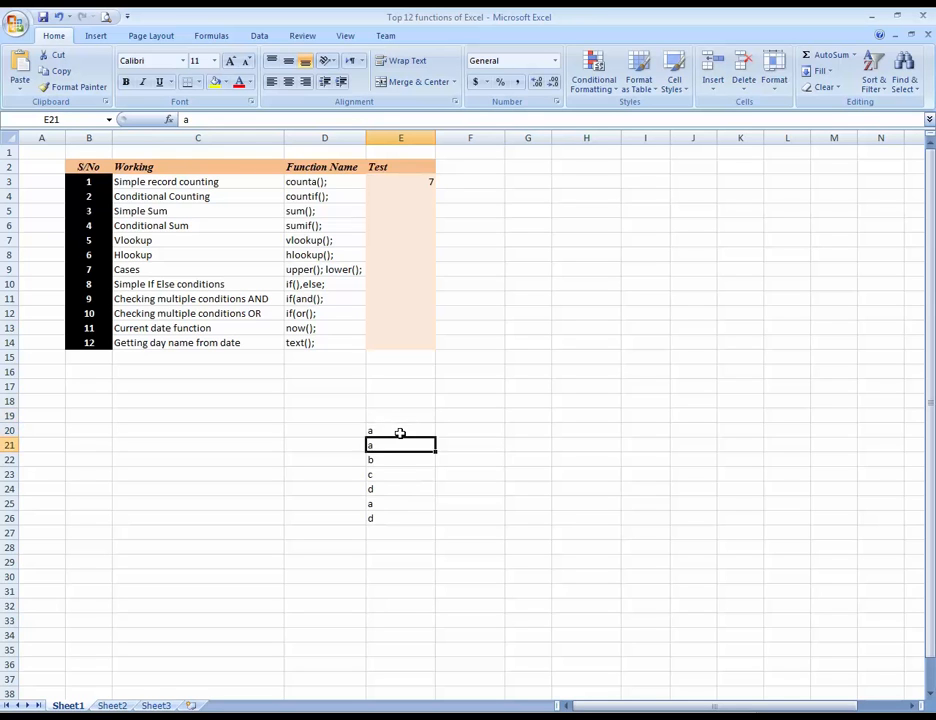
# - Enter a COUNTIF formula over E20:E26 with the criterion "a" in cell E4, the Test cell for conditional counting
pyautogui.press('Up')
pyautogui.press('Up')
pyautogui.press('Up')
pyautogui.press('Up')
pyautogui.press('Up')
pyautogui.press('Up')
pyautogui.press('Up')
pyautogui.press('Up')
pyautogui.press('Up')
pyautogui.press('Up')
pyautogui.press('Up')
pyautogui.press('Up')
pyautogui.press('Up')
pyautogui.press('Up')
pyautogui.press('Up')
pyautogui.press('Up')
pyautogui.press('Up')
pyautogui.press('Up')
pyautogui.press('Up')
pyautogui.press('Down')
pyautogui.press('Down')
pyautogui.press('Up')
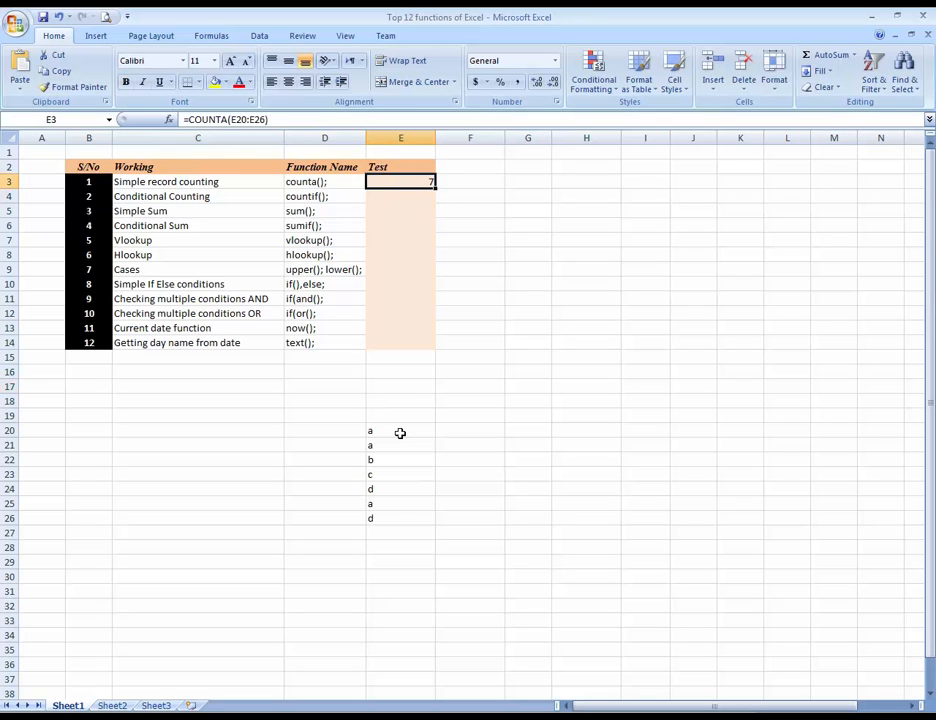
pyautogui.press('Down')
pyautogui.press('Left')
pyautogui.press('Right')
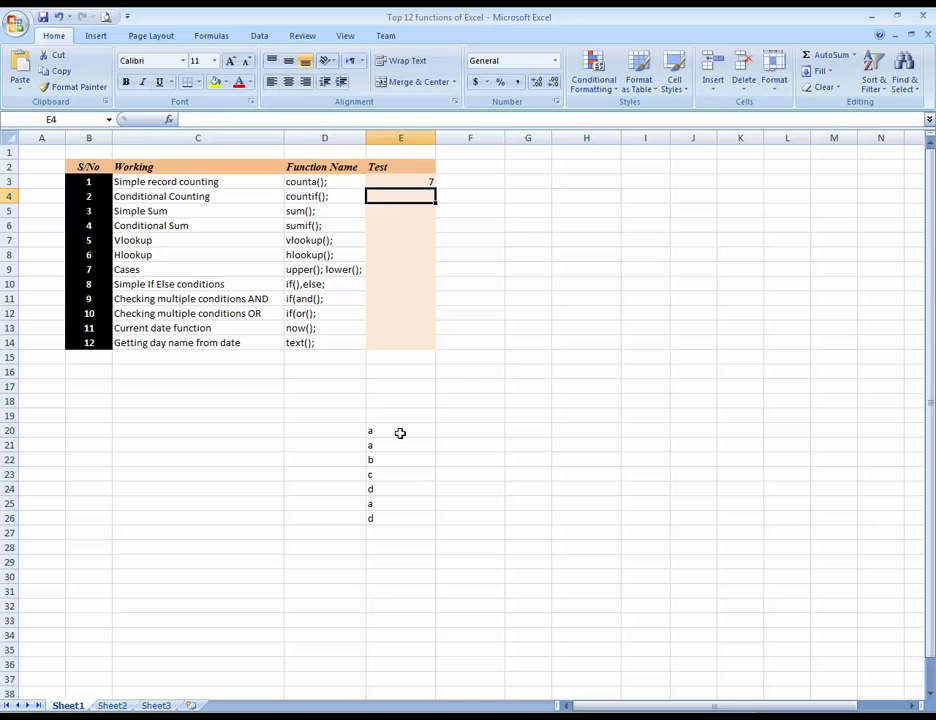
pyautogui.write('=')
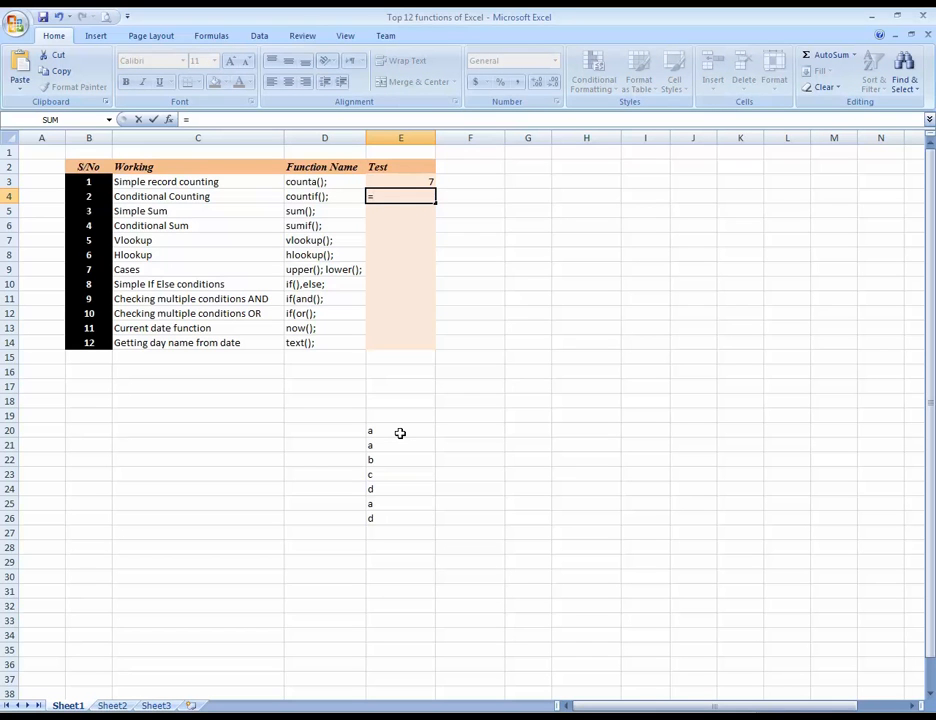
pyautogui.write('coun')
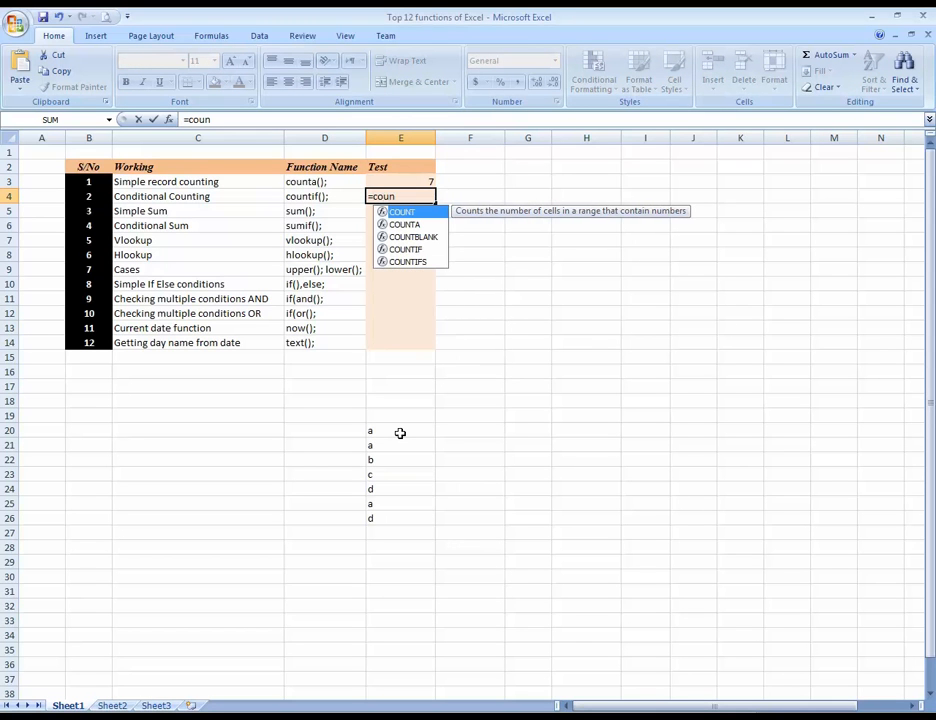
pyautogui.write('if')
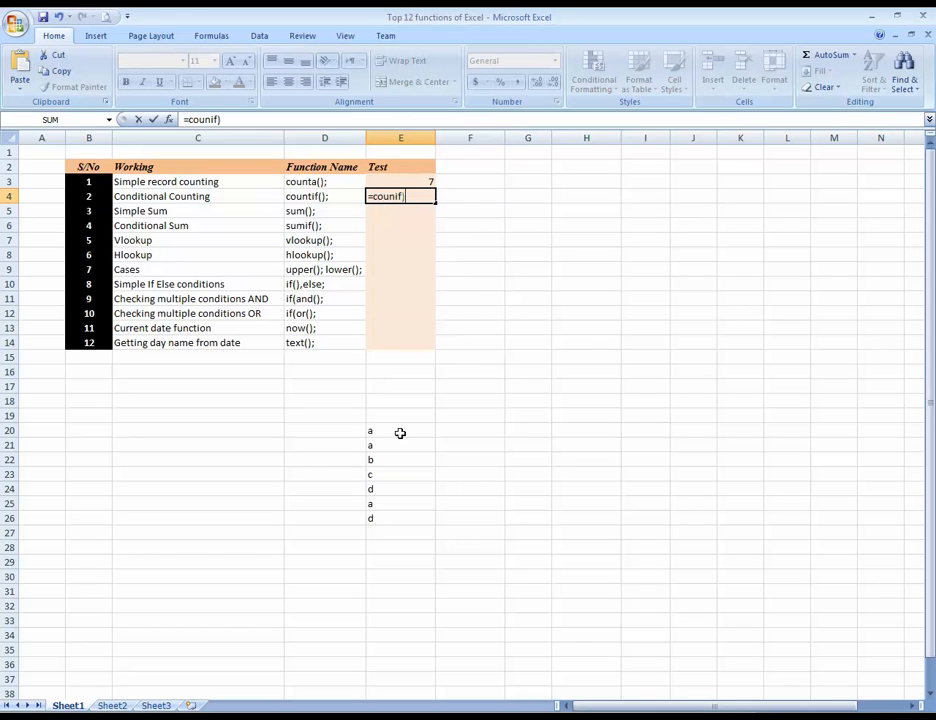
pyautogui.write('(')
pyautogui.press('BackSpace')
pyautogui.press('BackSpace')
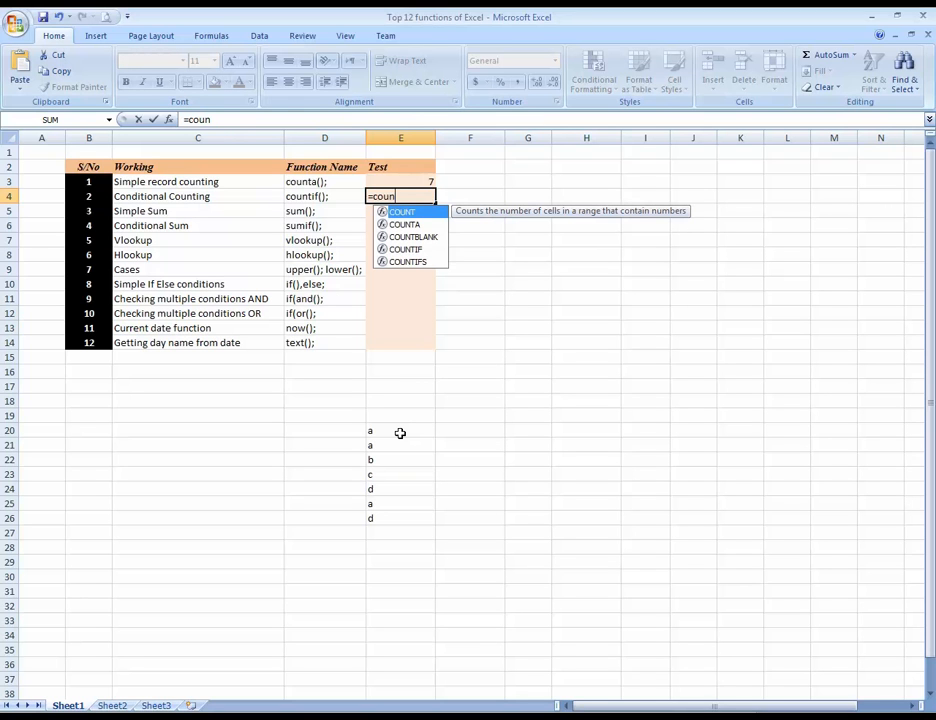
pyautogui.write('tif')
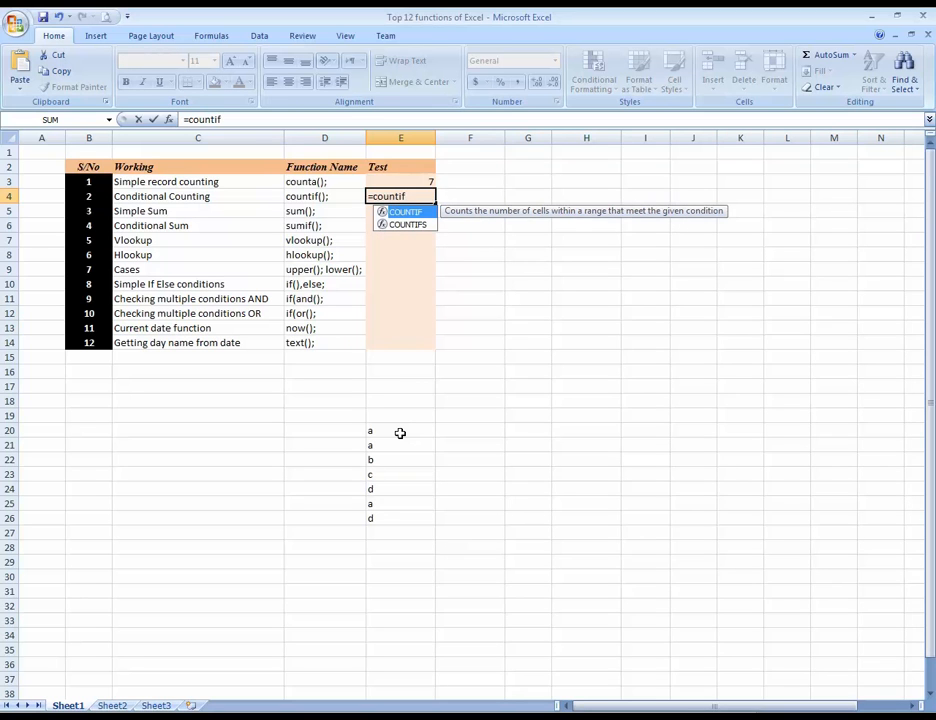
pyautogui.write('(')
pyautogui.press('Down')
pyautogui.press('Down')
pyautogui.press('Down')
pyautogui.press('Down')
pyautogui.press('Down')
pyautogui.press('Down')
pyautogui.press('Down')
pyautogui.press('Down')
pyautogui.press('Down')
pyautogui.press('Down')
pyautogui.press('Down')
pyautogui.press('Down')
pyautogui.press('Down')
pyautogui.press('Down')
pyautogui.press('Down')
pyautogui.press('Down')
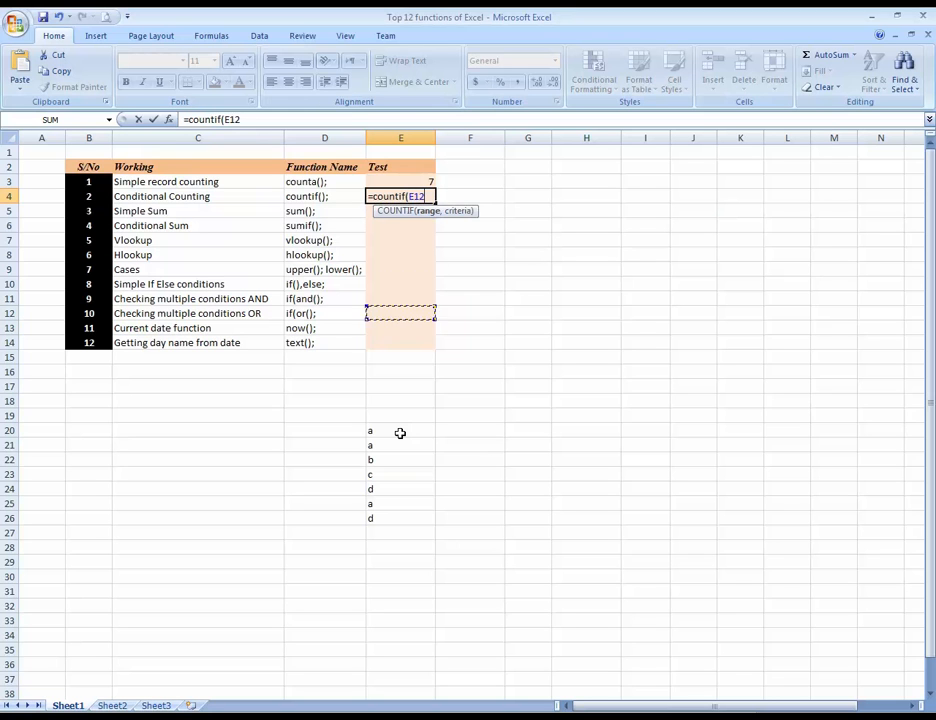
pyautogui.hotkey('shift', 'Down')
pyautogui.hotkey('shift', 'Down')
pyautogui.hotkey('shift', 'Down')
pyautogui.hotkey('shift', 'Down')
pyautogui.hotkey('shift', 'Down')
pyautogui.hotkey('shift', 'Down')
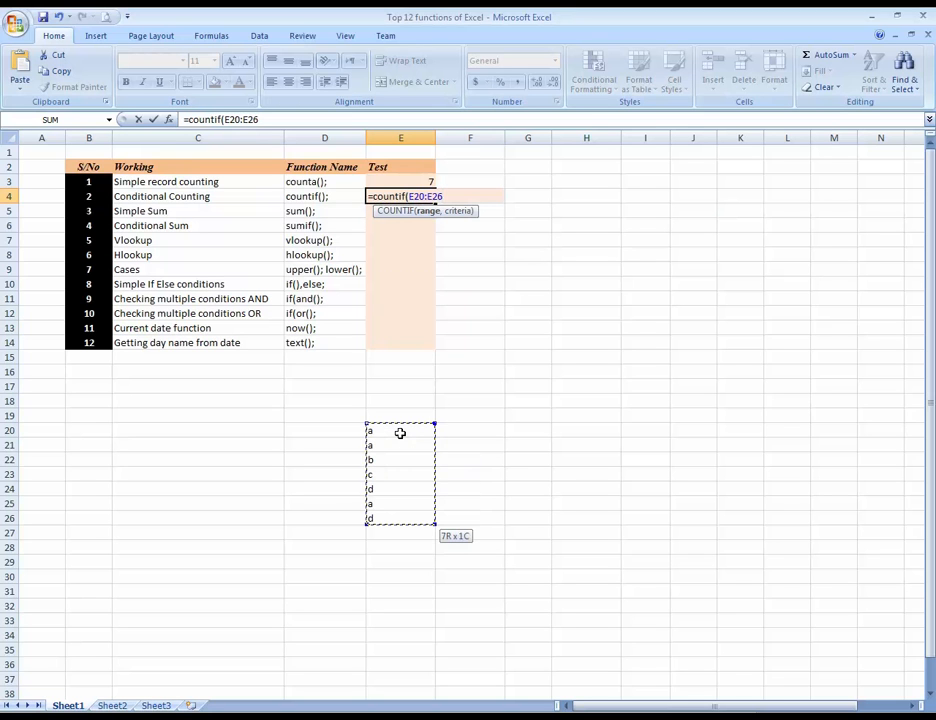
pyautogui.write(',"a')
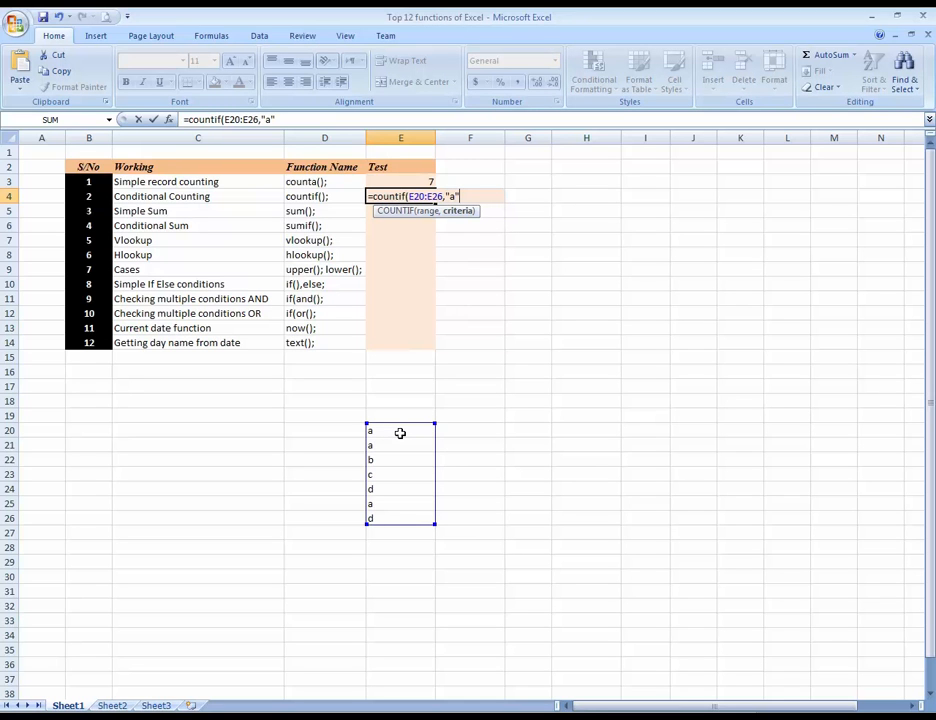
pyautogui.write('")')
pyautogui.press('Return')
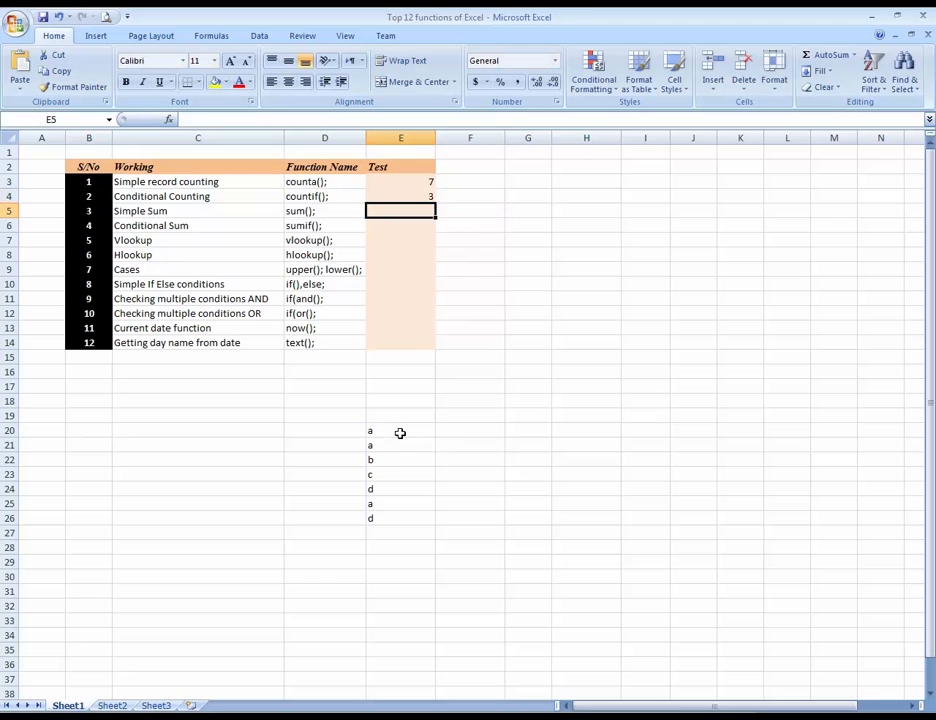
# - Change the letter in E22 to a to test how the COUNTIF result responds
pyautogui.press('Up')
pyautogui.press('Down')
pyautogui.press('Down')
pyautogui.press('Down')
pyautogui.press('Down')
pyautogui.press('Down')
pyautogui.press('Down')
pyautogui.press('Down')
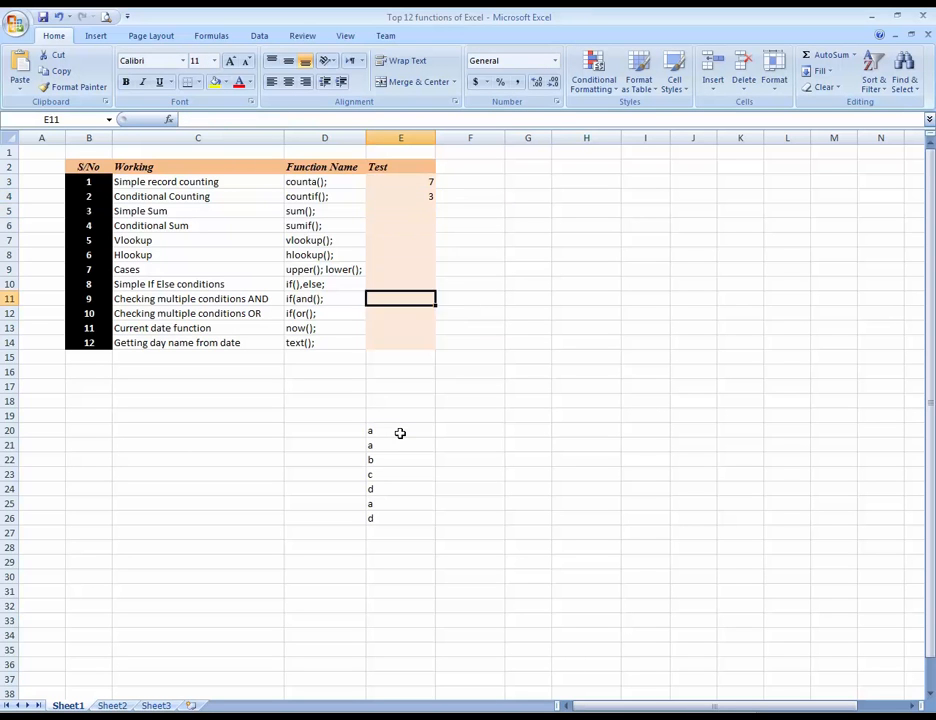
pyautogui.press('Up')
pyautogui.press('Up')
pyautogui.press('Up')
pyautogui.press('Up')
pyautogui.press('Up')
pyautogui.press('Down')
pyautogui.press('Down')
pyautogui.press('Down')
pyautogui.press('Down')
pyautogui.press('Down')
pyautogui.press('Down')
pyautogui.press('Down')
pyautogui.press('Down')
pyautogui.press('Down')
pyautogui.press('Down')
pyautogui.press('Down')
pyautogui.press('Down')
pyautogui.press('Down')
pyautogui.press('Down')
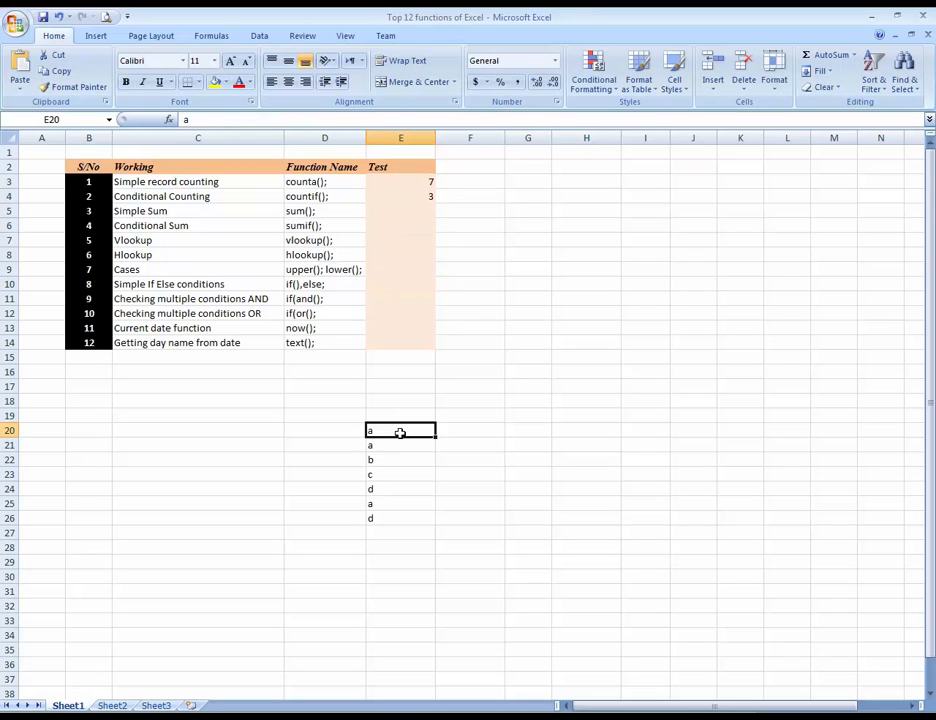
pyautogui.press('Down')
pyautogui.press('Down')
pyautogui.press('Up')
pyautogui.press('Up')
pyautogui.press('Down')
pyautogui.press('Down')
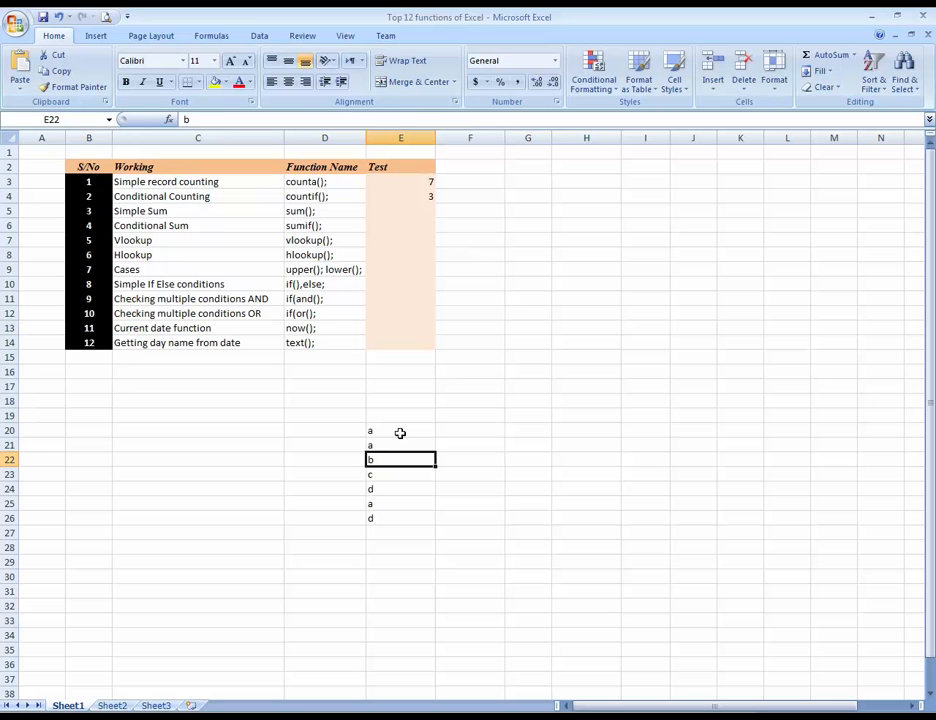
pyautogui.write('a')
pyautogui.press('Return')
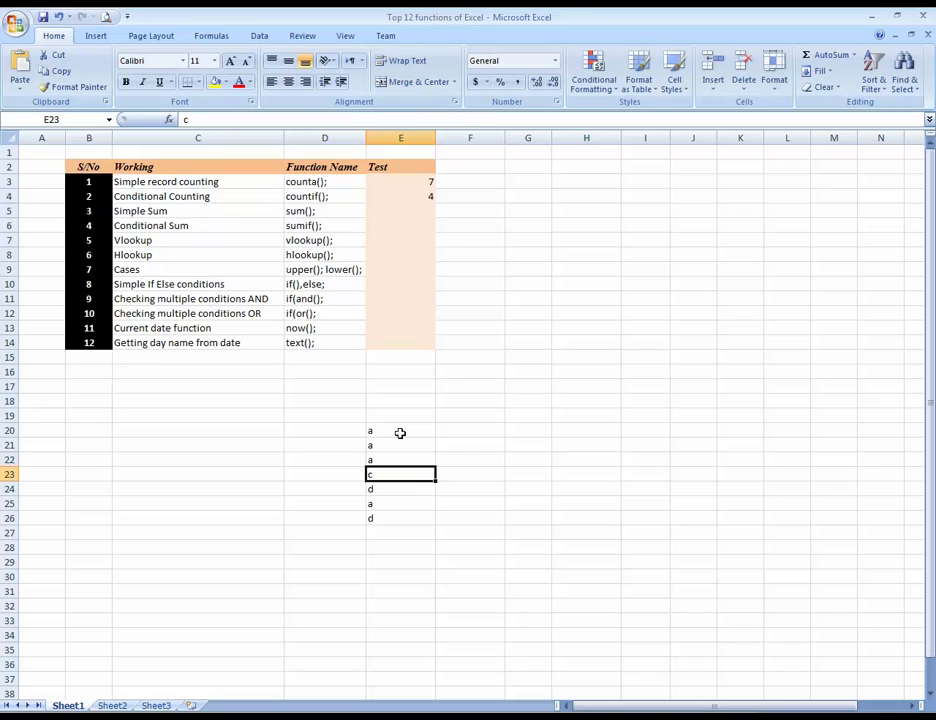
# - Set E22 back to b and change the letter in E21 to d
pyautogui.press('Up')
pyautogui.write('b')
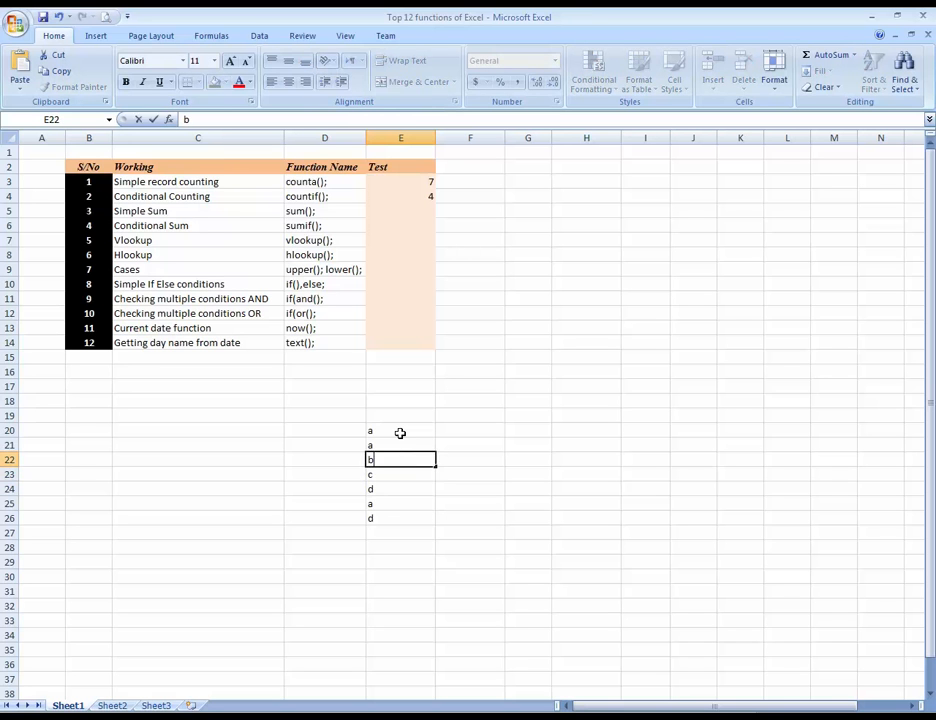
pyautogui.press('Return')
pyautogui.press('Up')
pyautogui.press('Up')
pyautogui.write('d')
pyautogui.press('Return')
# - Check the COUNTIF formula in E4 against the edited letters and look at the Simple Sum row's function name
pyautogui.press('Up')
pyautogui.press('Up')
pyautogui.press('Up')
pyautogui.press('Up')
pyautogui.press('Up')
pyautogui.press('Up')
pyautogui.press('Up')
pyautogui.press('Up')
pyautogui.press('Up')
pyautogui.press('Up')
pyautogui.press('Up')
pyautogui.press('Up')
pyautogui.press('Up')
pyautogui.press('Up')
pyautogui.press('Up')
pyautogui.press('Up')
pyautogui.press('Up')
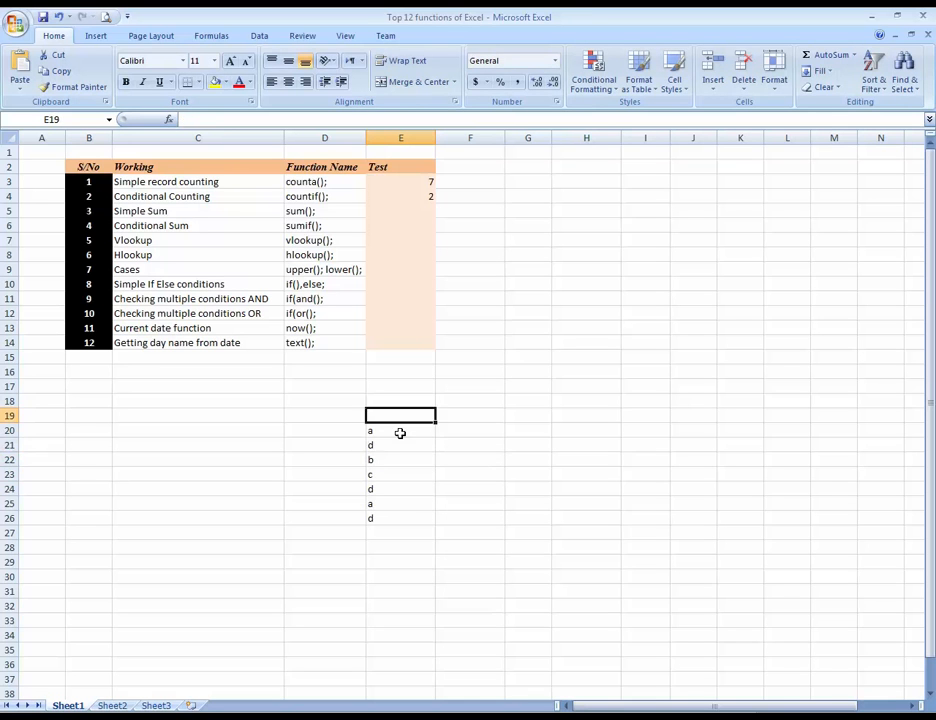
pyautogui.press('Up')
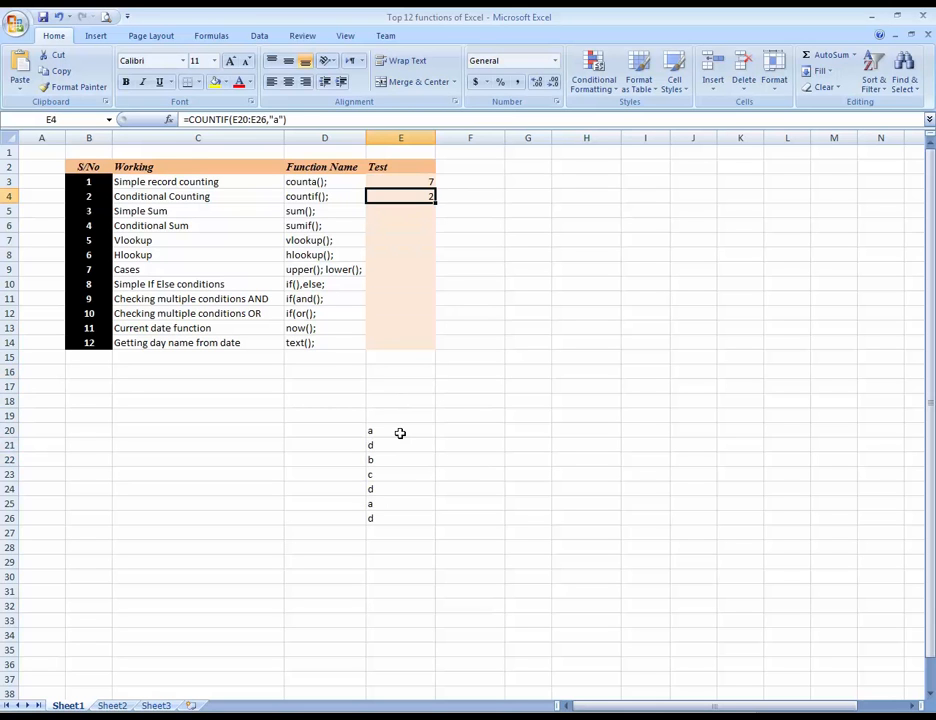
pyautogui.press('Down')
pyautogui.press('Left')
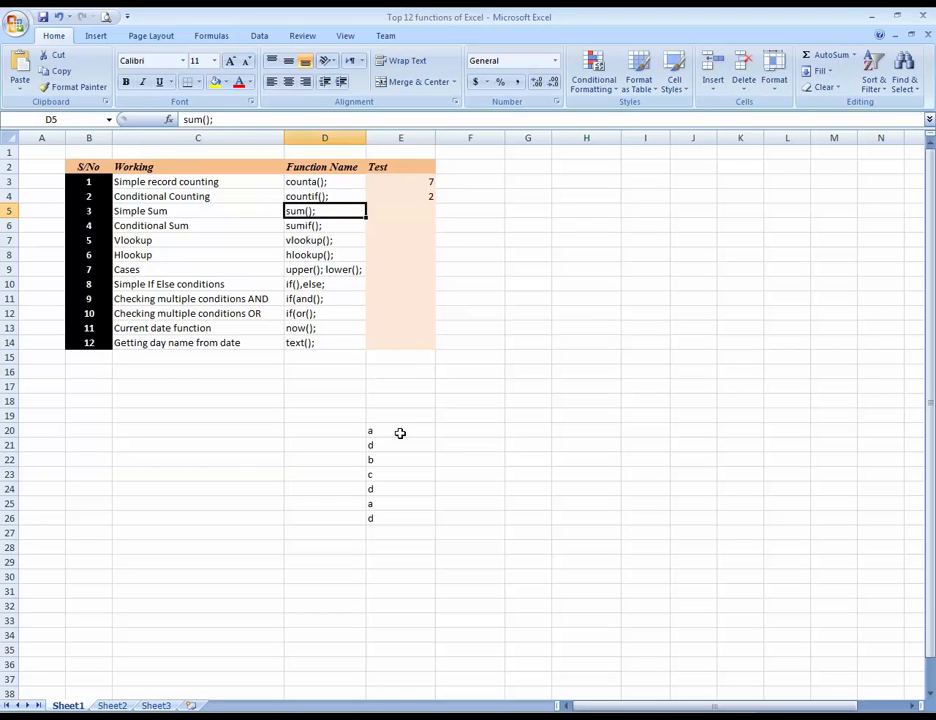
# - Enter the sample numbers 2, 52 and 5 beside the letters in cells F20 to F22
pyautogui.press('Right')
pyautogui.press('Down')
pyautogui.press('Down')
pyautogui.press('Down')
pyautogui.press('Down')
pyautogui.press('Down')
pyautogui.press('Down')
pyautogui.press('Down')
pyautogui.press('Down')
pyautogui.press('Down')
pyautogui.press('Down')
pyautogui.press('Down')
pyautogui.press('Down')
pyautogui.press('Down')
pyautogui.press('Down')
pyautogui.press('Down')
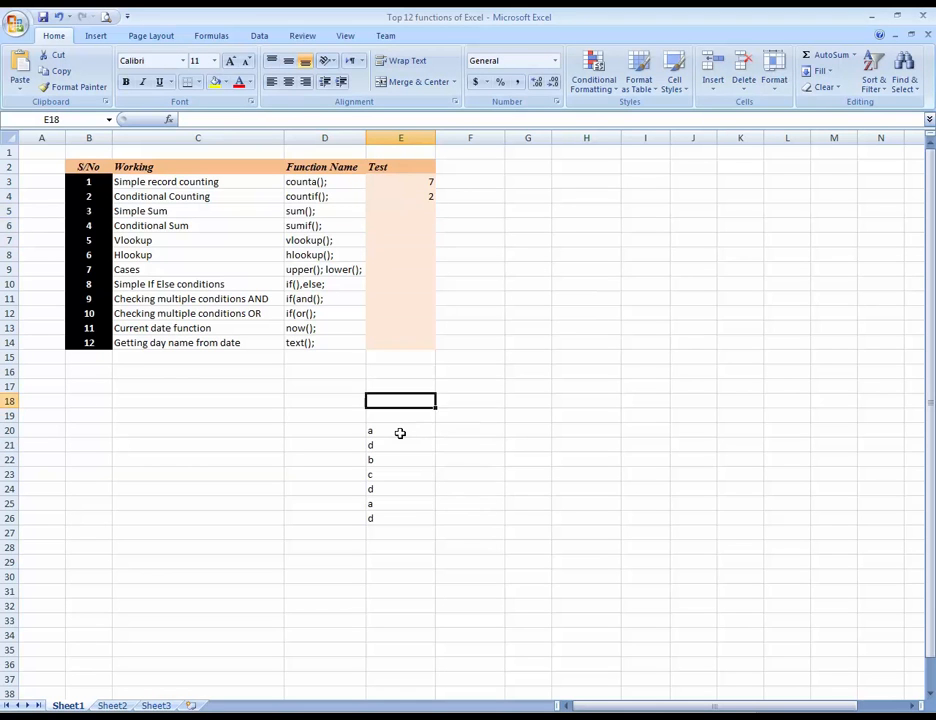
pyautogui.press('Right')
pyautogui.write('2')
pyautogui.press('Return')
pyautogui.write('5')
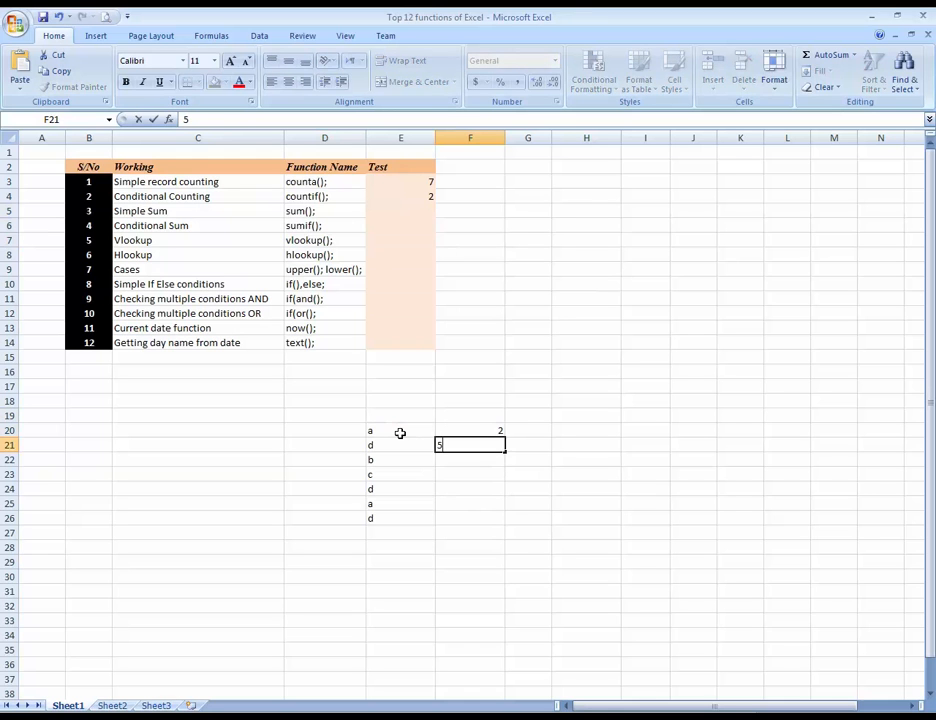
pyautogui.write('2')
pyautogui.press('Return')
pyautogui.write('5')
pyautogui.press('Return')
# - Replace the first two sample numbers with 5 in F20 and 6 in F21
pyautogui.press('Up')
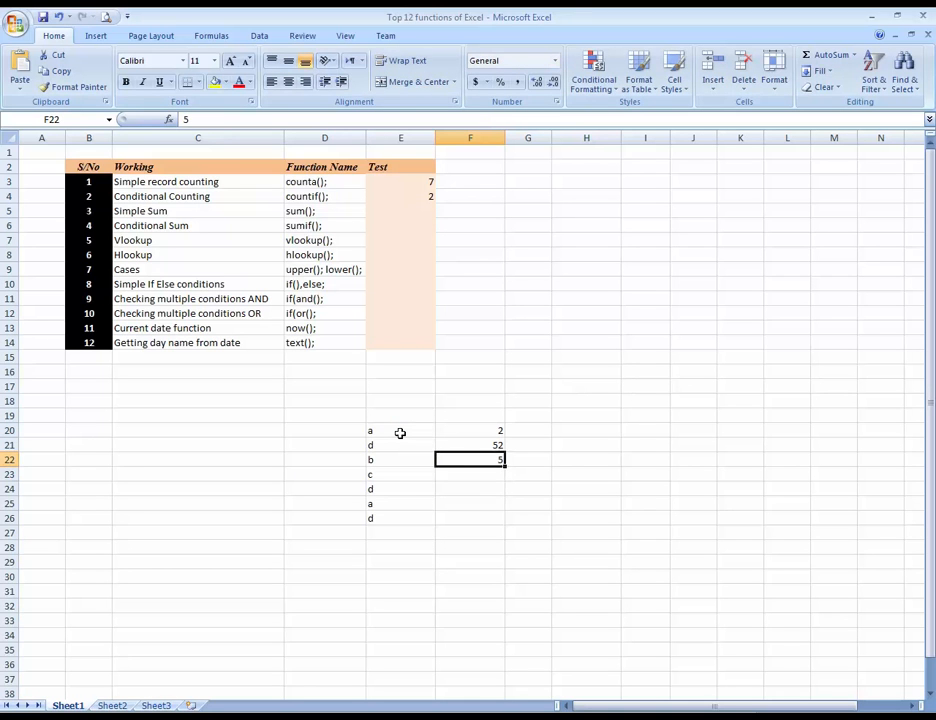
pyautogui.press('Up')
pyautogui.press('Up')
pyautogui.write('5')
pyautogui.press('Return')
pyautogui.write('6')
pyautogui.press('Return')
pyautogui.press('Return')
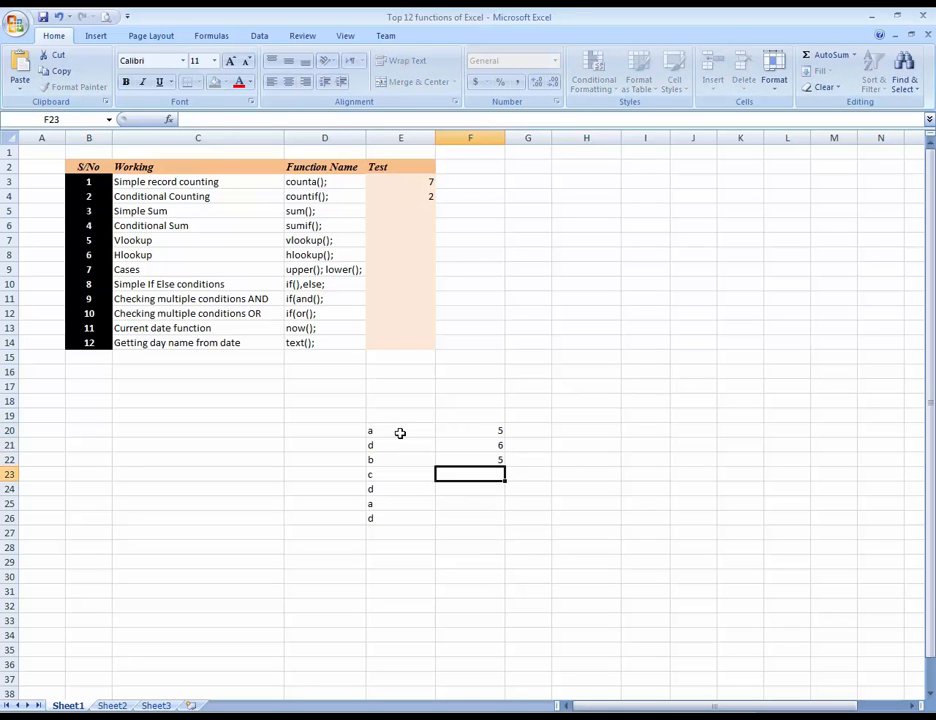
# - Enter the sample numbers 1, 5, 5 and 4 down cells F23 to F26
pyautogui.write('1')
pyautogui.press('Return')
pyautogui.write('5')
pyautogui.press('Return')
pyautogui.write('5')
pyautogui.press('Return')
pyautogui.write('4')
pyautogui.press('Return')
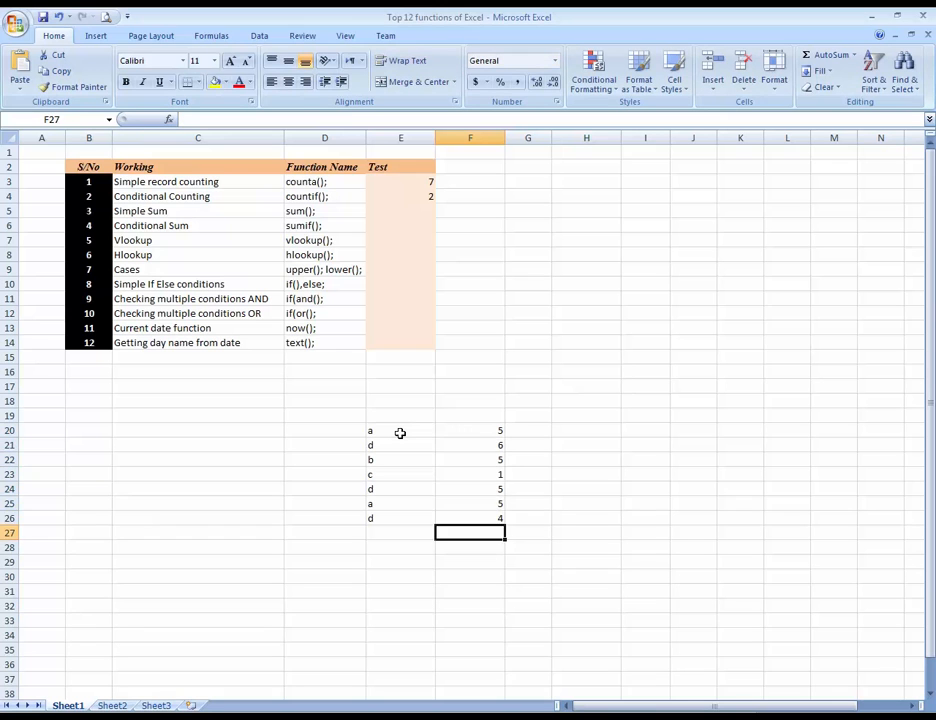
# - Enter =SUM(F20:F26) in the Simple Sum row's Test cell E5 to total the sample numbers
pyautogui.press('Up')
pyautogui.press('Up')
pyautogui.press('Up')
pyautogui.press('Up')
pyautogui.press('Up')
pyautogui.press('Up')
pyautogui.press('Left')
pyautogui.press('Up')
pyautogui.press('Up')
pyautogui.hotkey('ctrl', 'Up')
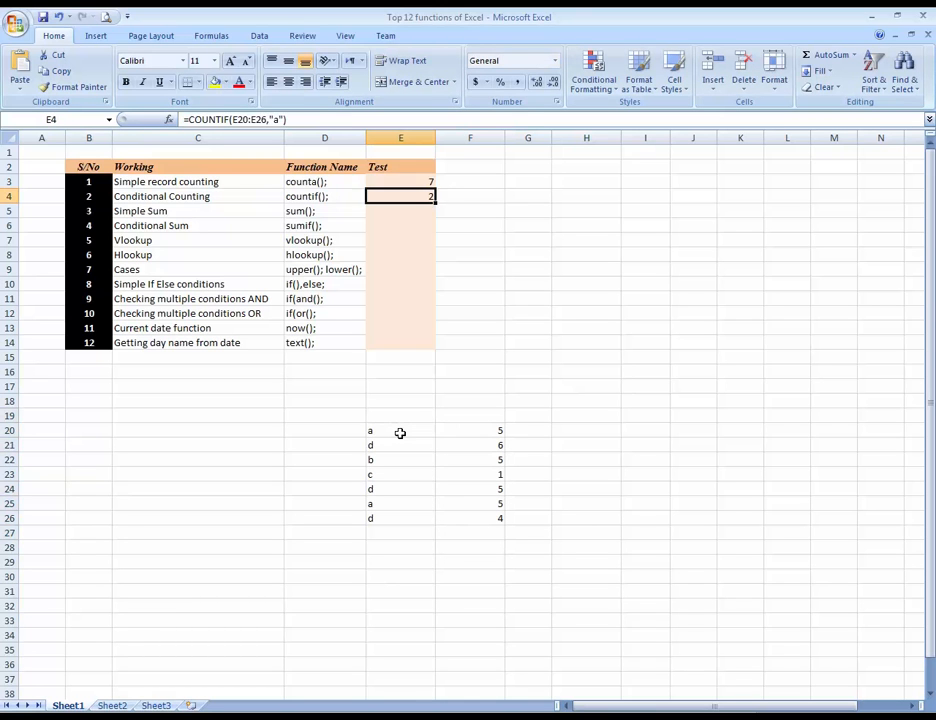
pyautogui.press('Down')
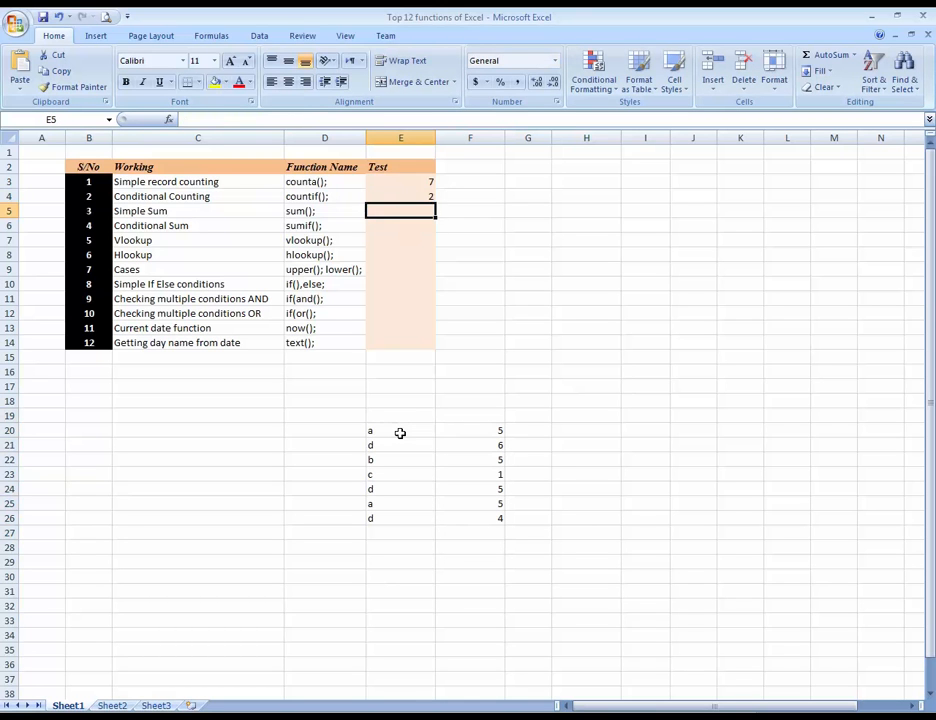
pyautogui.write('=sum(')
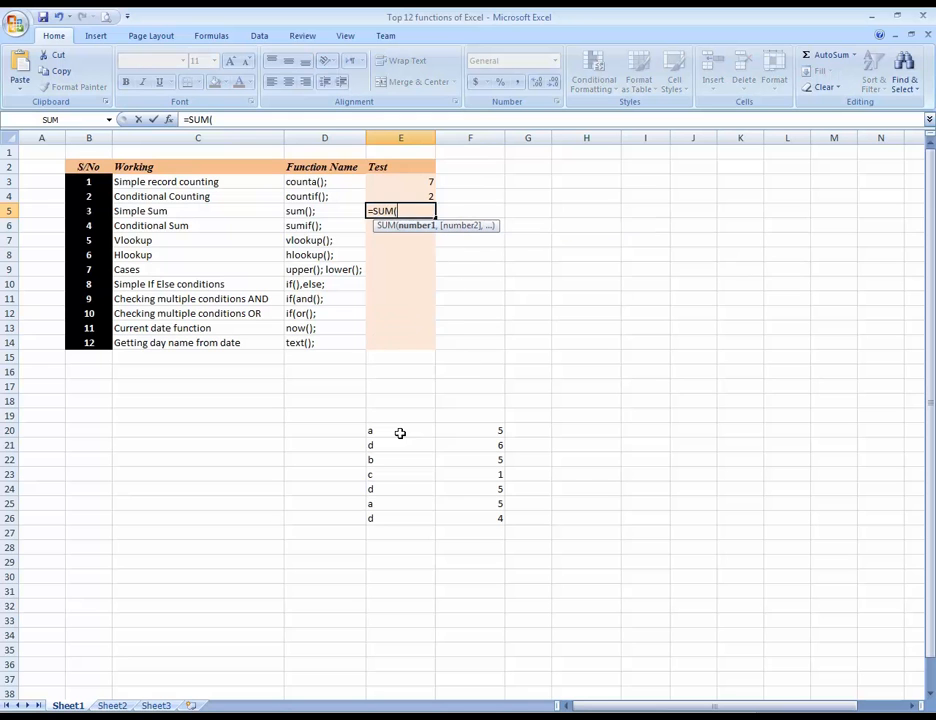
pyautogui.press('Down')
pyautogui.press('Down')
pyautogui.press('Down')
pyautogui.press('Down')
pyautogui.press('Down')
pyautogui.press('Down')
pyautogui.press('Down')
pyautogui.press('Down')
pyautogui.press('Down')
pyautogui.press('Down')
pyautogui.press('Down')
pyautogui.press('Down')
pyautogui.press('Down')
pyautogui.press('Down')
pyautogui.press('Down')
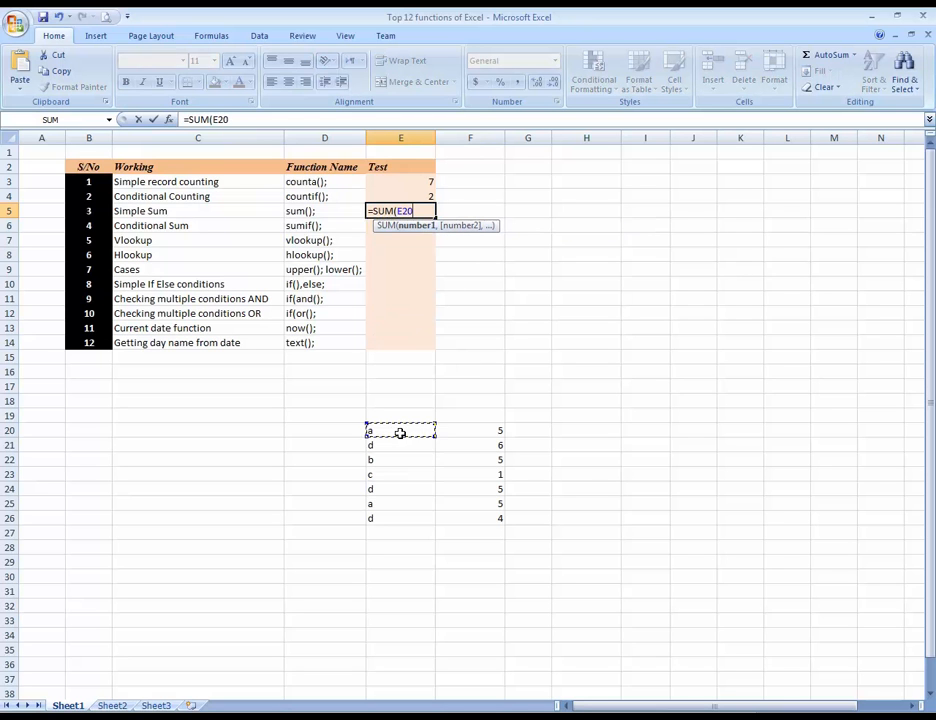
pyautogui.press('Right')
pyautogui.hotkey('shift', 'Down')
pyautogui.hotkey('shift', 'Down')
pyautogui.hotkey('shift', 'Down')
pyautogui.hotkey('shift', 'Down')
pyautogui.hotkey('shift', 'Down')
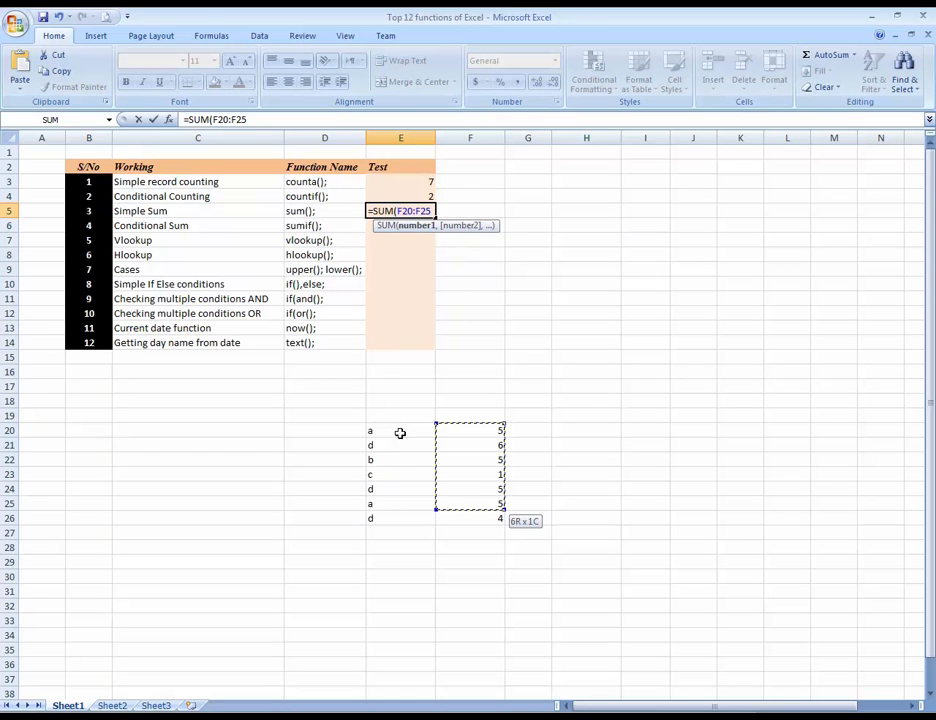
pyautogui.hotkey('shift', 'Down')
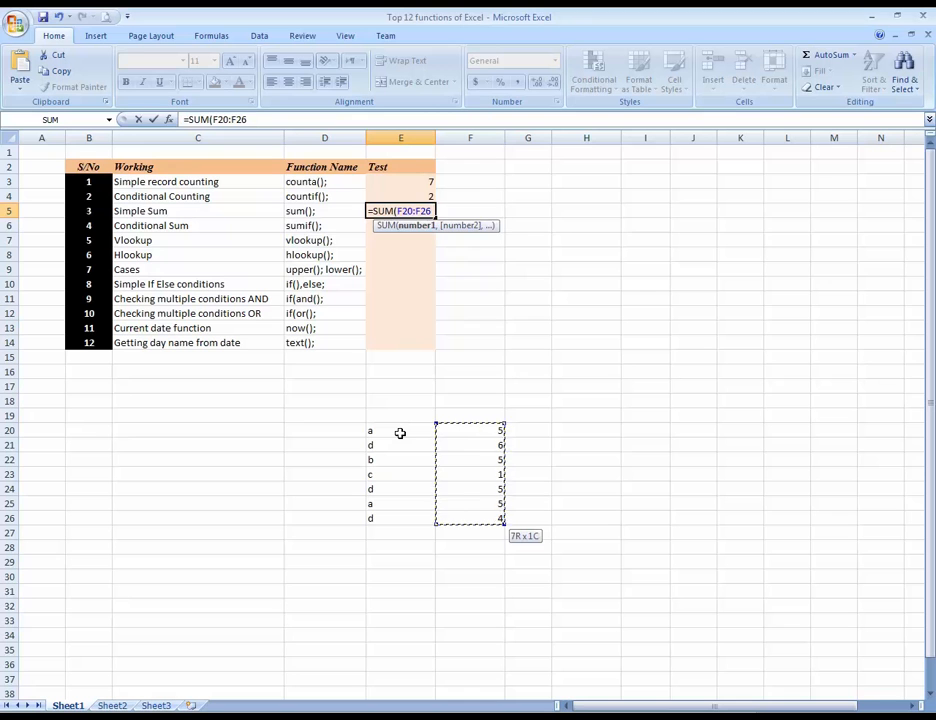
pyautogui.press('Return')
pyautogui.press('Up')
pyautogui.press('Down')
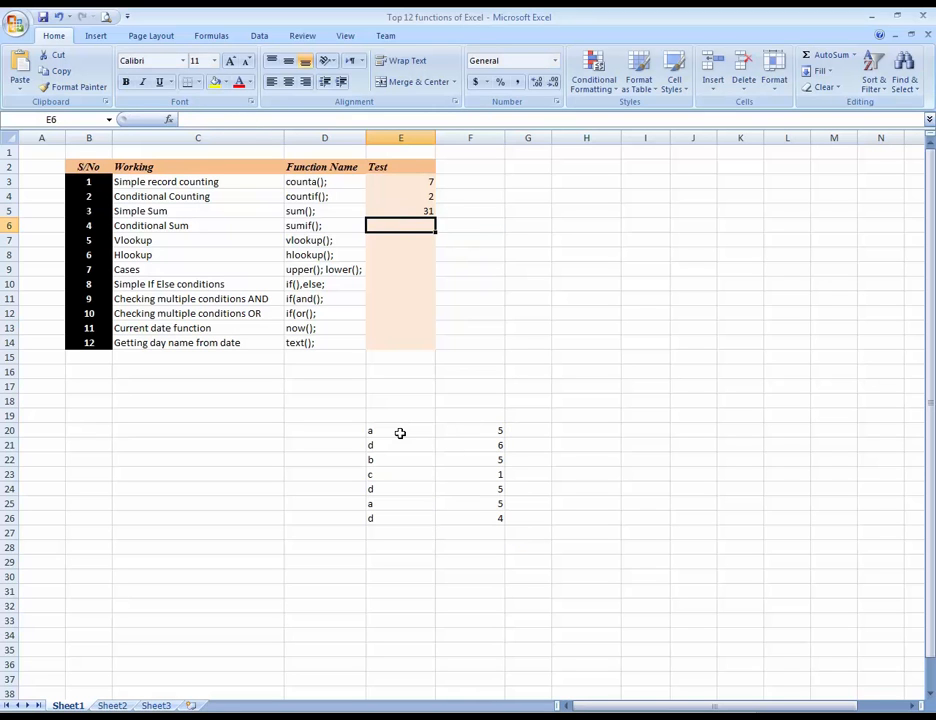
# - Increase the font size of the Test column cells E3 to E14 to 14
pyautogui.click(400, 433)
pyautogui.press('Right')
pyautogui.press('Down')
pyautogui.click(400, 433)
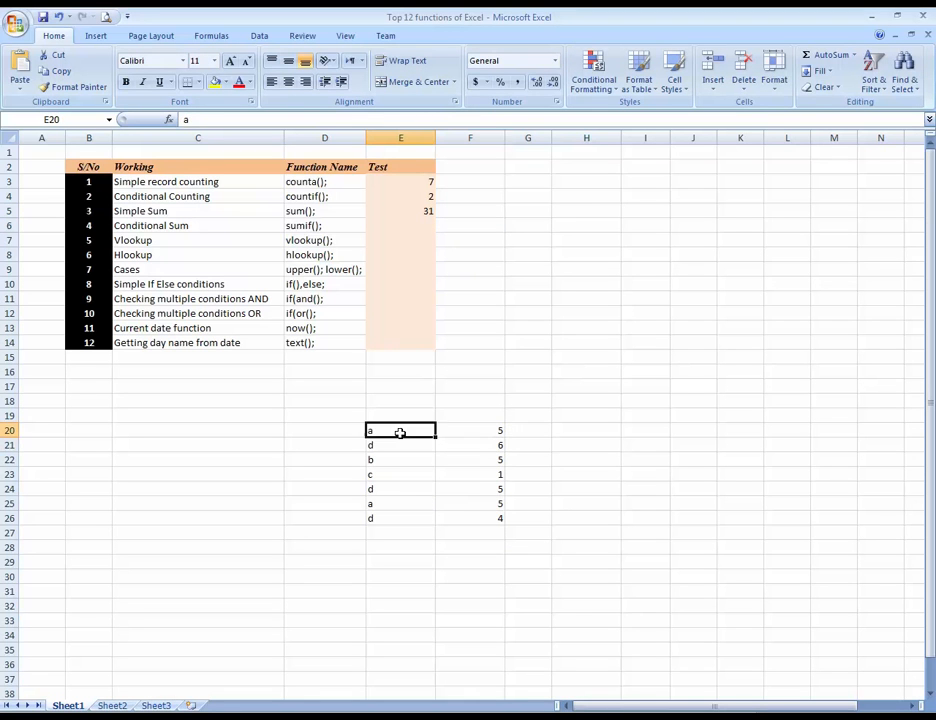
pyautogui.hotkey('ctrl', 'Up')
pyautogui.press('Up')
pyautogui.press('Up')
pyautogui.hotkey('shift', 'Down')
pyautogui.hotkey('shift', 'Down')
pyautogui.hotkey('shift', 'Down')
pyautogui.hotkey('shift', 'Down')
pyautogui.hotkey('shift', 'Down')
pyautogui.hotkey('shift', 'Down')
pyautogui.hotkey('shift', 'Down')
pyautogui.hotkey('shift', 'Down')
pyautogui.hotkey('shift', 'Down')
pyautogui.hotkey('shift', 'Down')
pyautogui.hotkey('shift', 'Down')
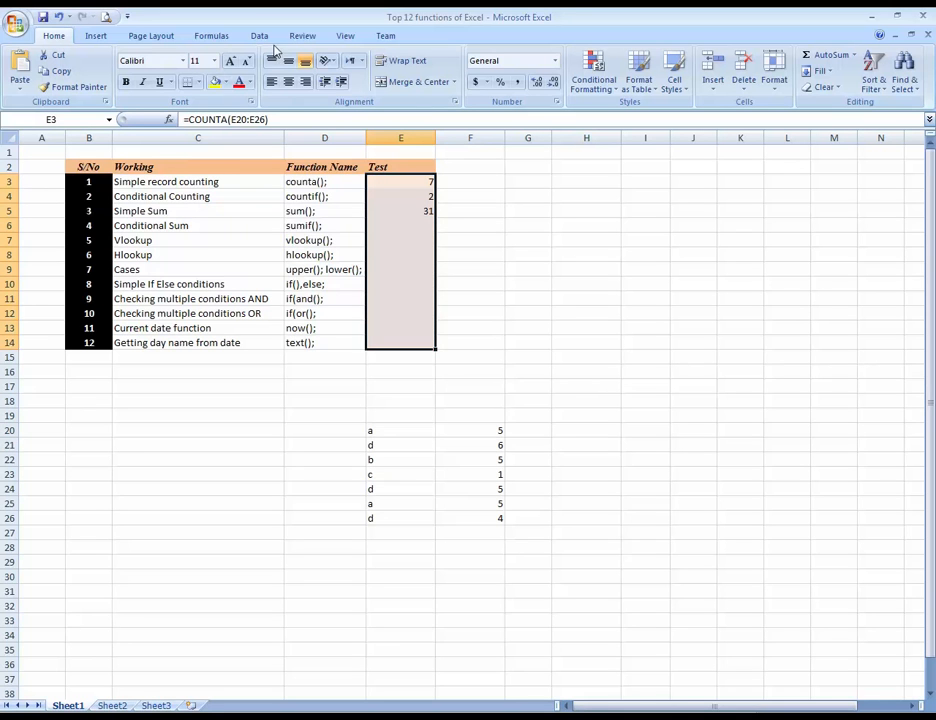
pyautogui.click(231, 61)
pyautogui.click(231, 61)
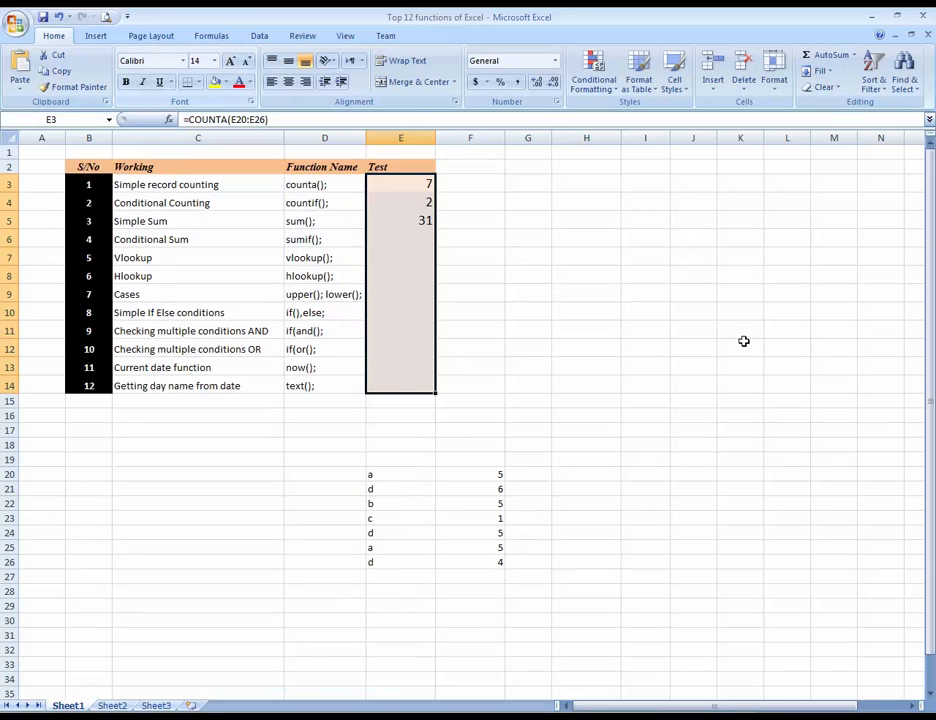
# - Replace the sample numbers in cells F20 to F22 with 45, 52 and 14
pyautogui.press('Down')
pyautogui.press('Down')
pyautogui.hotkey('ctrl', 'Down')
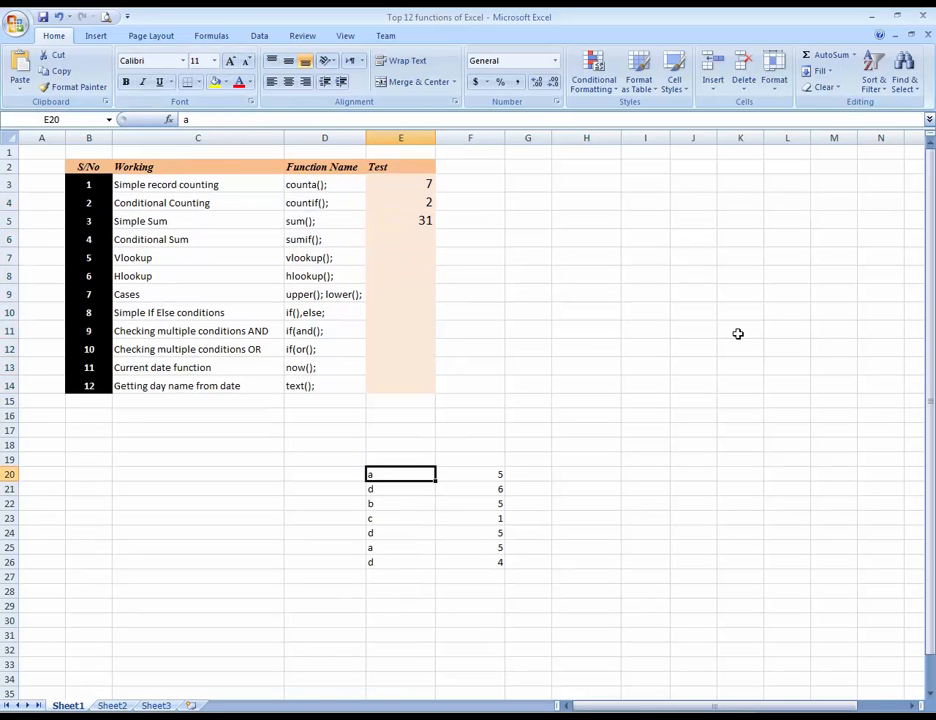
pyautogui.press('Right')
pyautogui.press('Right')
pyautogui.press('Left')
pyautogui.write('45')
pyautogui.press('Return')
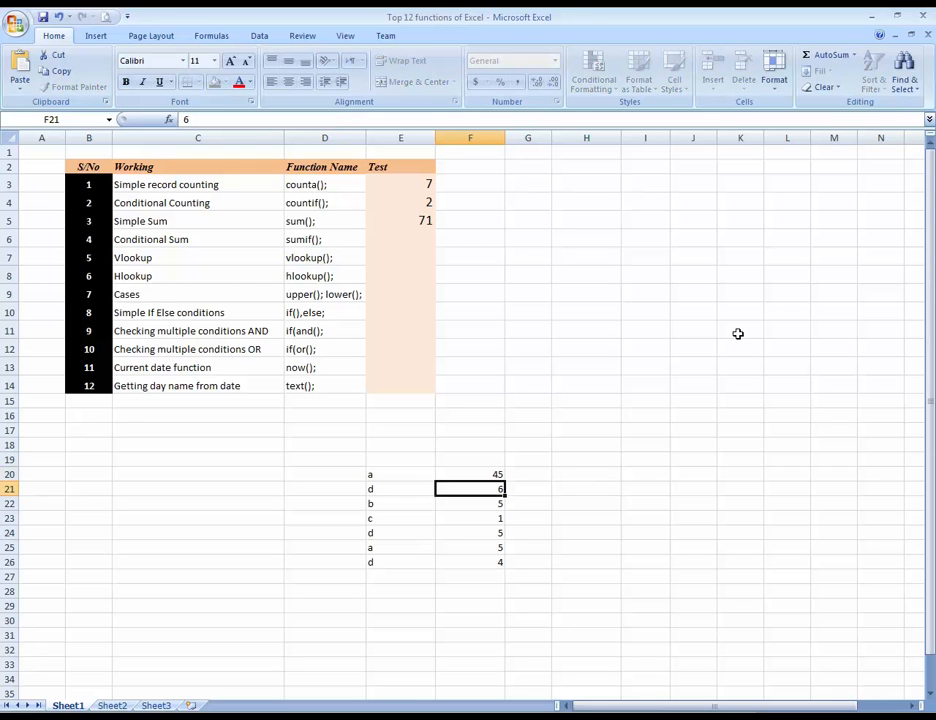
pyautogui.write('52')
pyautogui.press('Return')
pyautogui.write('14')
pyautogui.press('Return')
pyautogui.press('Up')
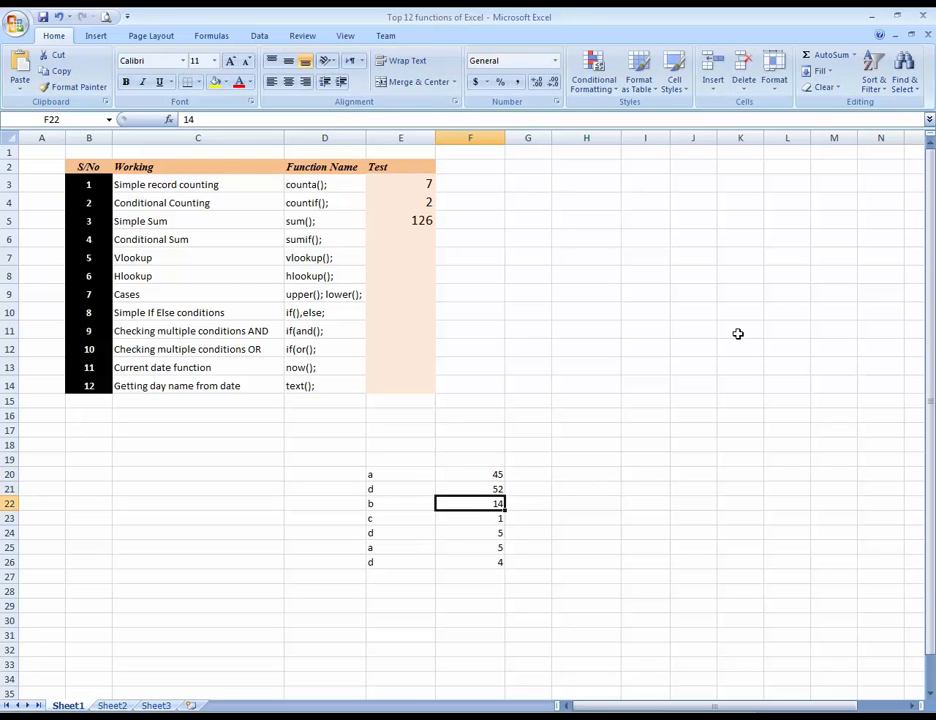
# - Replace the sample numbers in F23 and F24 with 25 and 14
pyautogui.press('Down')
pyautogui.write('25')
pyautogui.press('Return')
pyautogui.write('14')
pyautogui.press('Return')
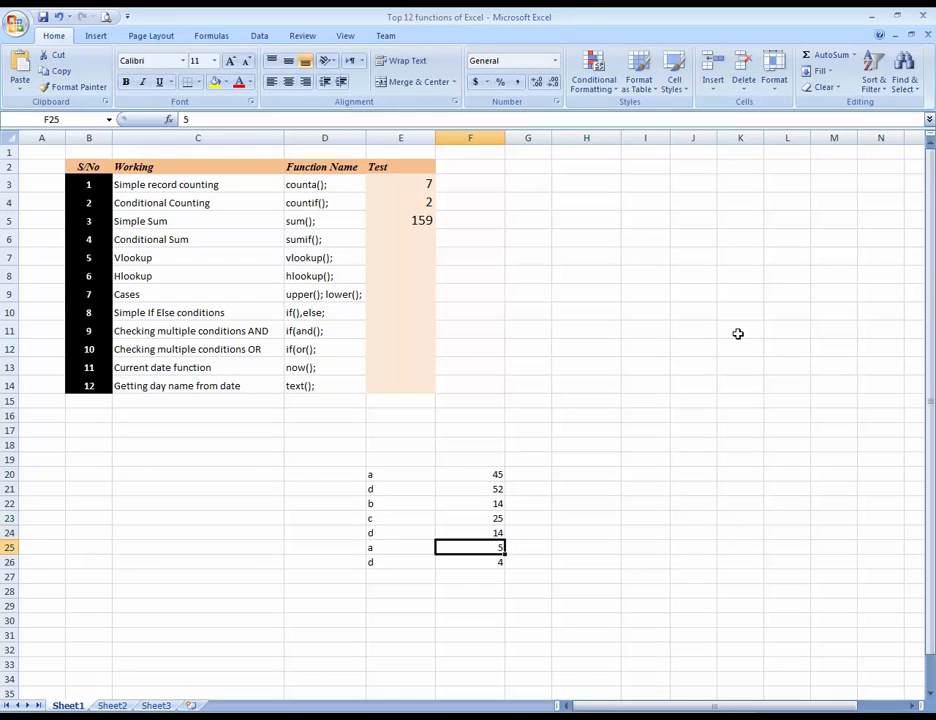
# - Check the SUM formula in E5 against the changed numbers and look at the Conditional Sum row's function name
pyautogui.press('Left')
pyautogui.press('Up')
pyautogui.press('Up')
pyautogui.press('Up')
pyautogui.press('Up')
pyautogui.press('Up')
pyautogui.press('Up')
pyautogui.press('Up')
pyautogui.press('Up')
pyautogui.press('Up')
pyautogui.press('Up')
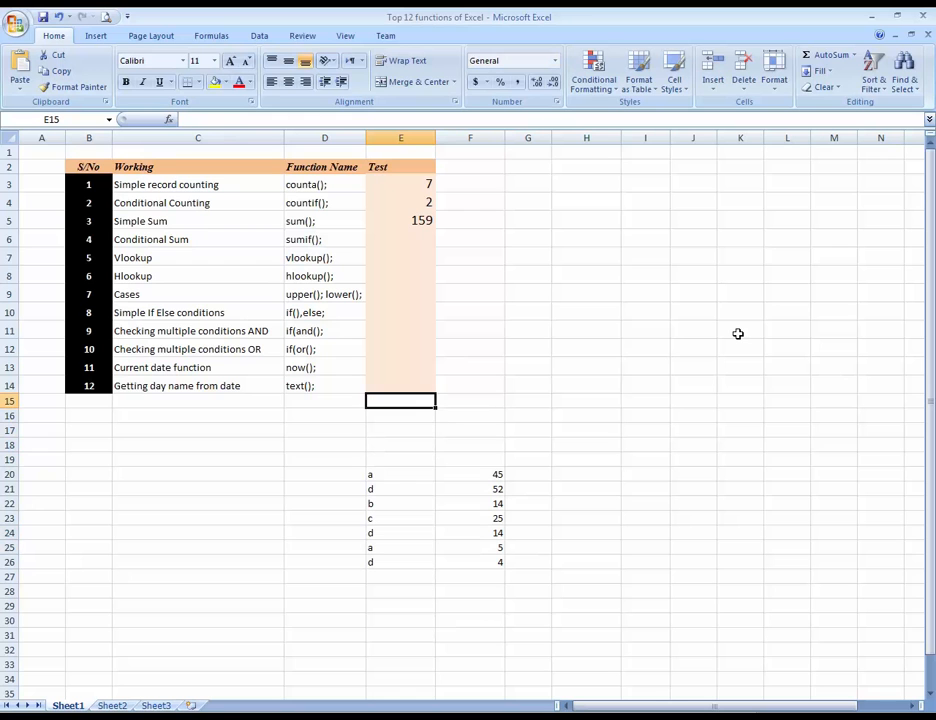
pyautogui.press('Up')
pyautogui.press('Up')
pyautogui.press('Up')
pyautogui.press('Up')
pyautogui.press('Up')
pyautogui.press('Up')
pyautogui.press('Up')
pyautogui.press('Up')
pyautogui.press('Up')
pyautogui.press('Up')
pyautogui.press('Down')
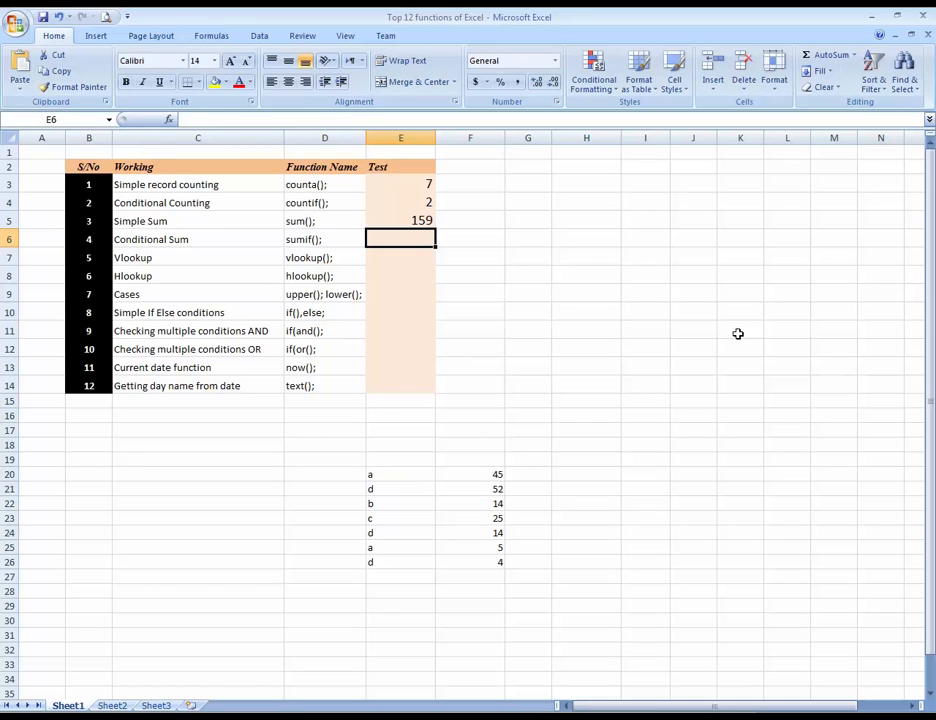
pyautogui.press('Left')
pyautogui.press('Right')
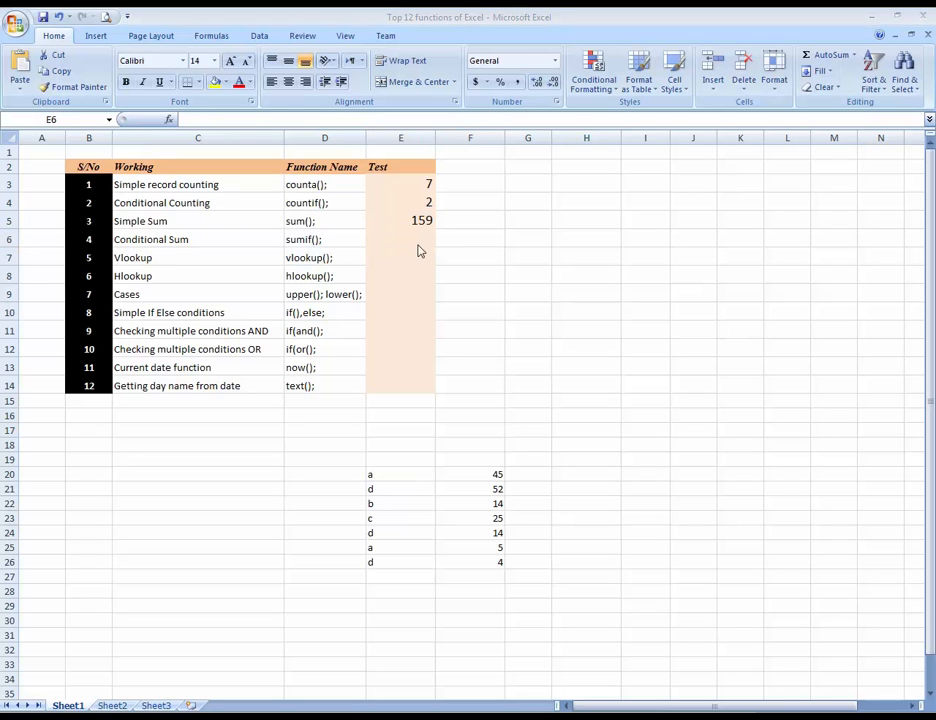
# - Enter two sample first names beside the letters in cells D20 and D21
pyautogui.click(402, 474)
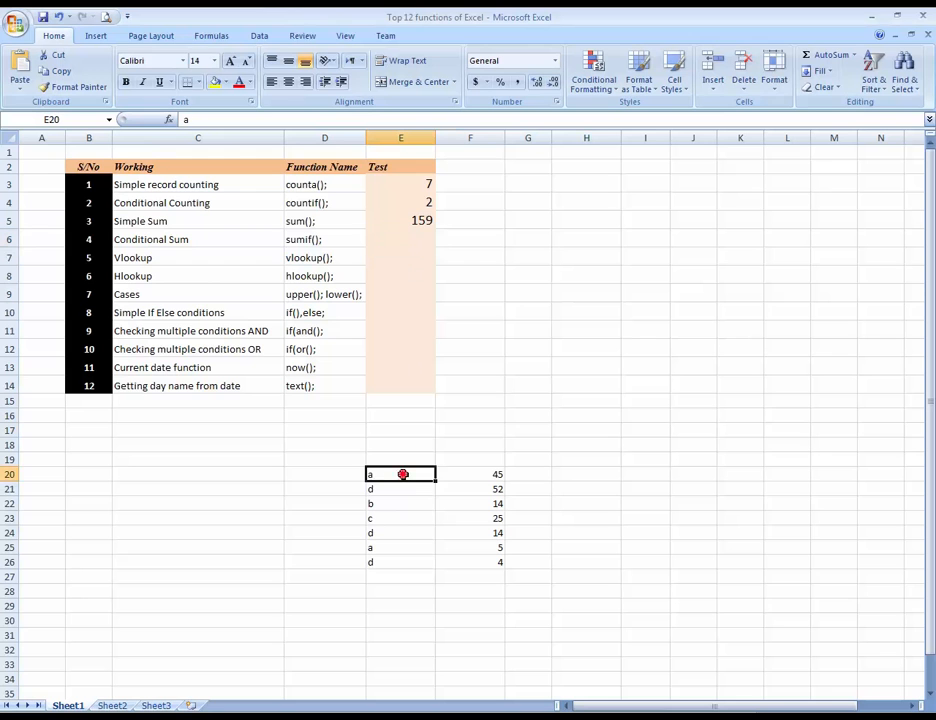
pyautogui.press('Left')
pyautogui.press('Down')
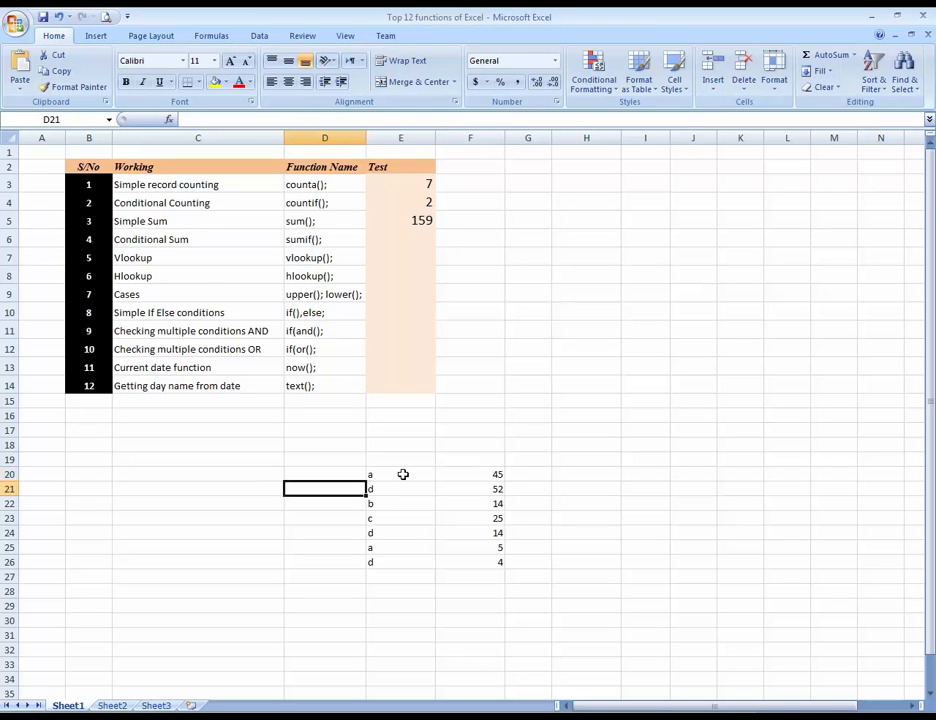
pyautogui.press('Up')
pyautogui.press('Right')
pyautogui.press('Down')
pyautogui.press('Down')
pyautogui.press('Up')
pyautogui.press('Up')
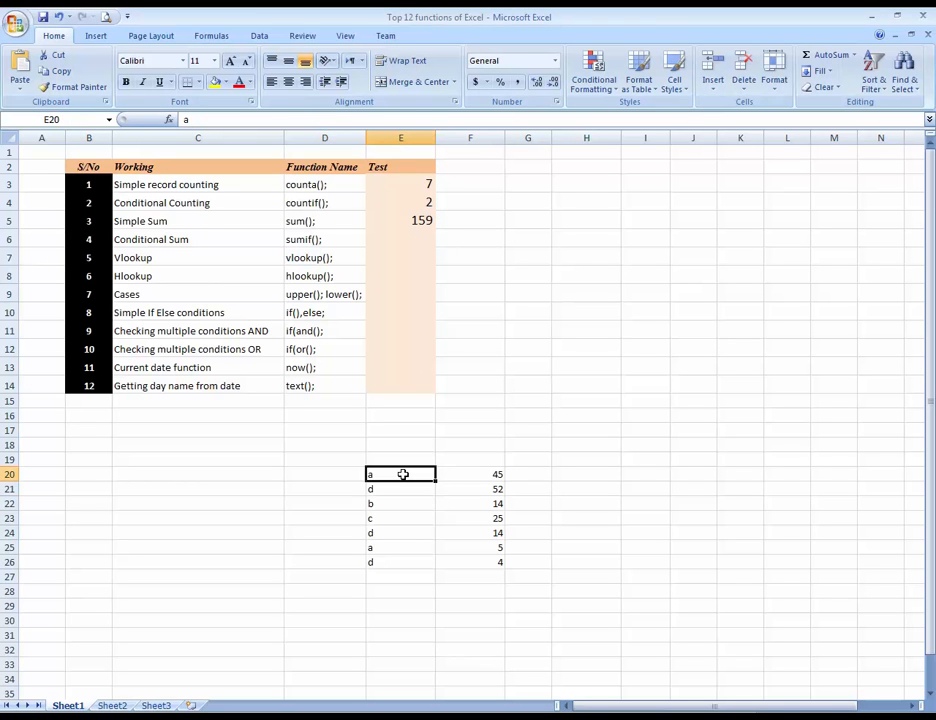
pyautogui.press('Left')
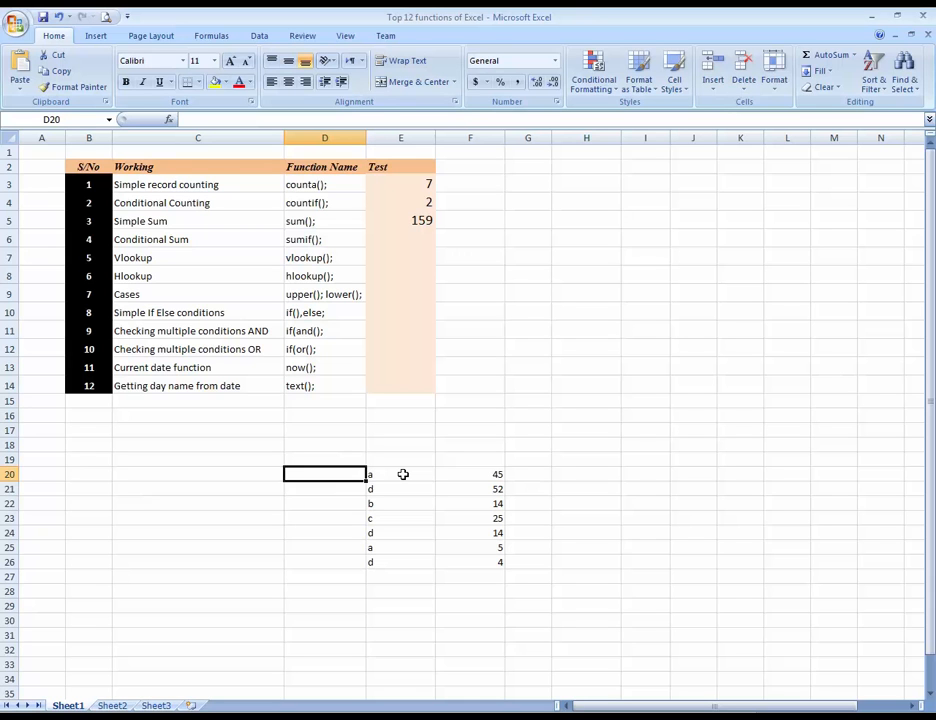
pyautogui.write('Sajid')
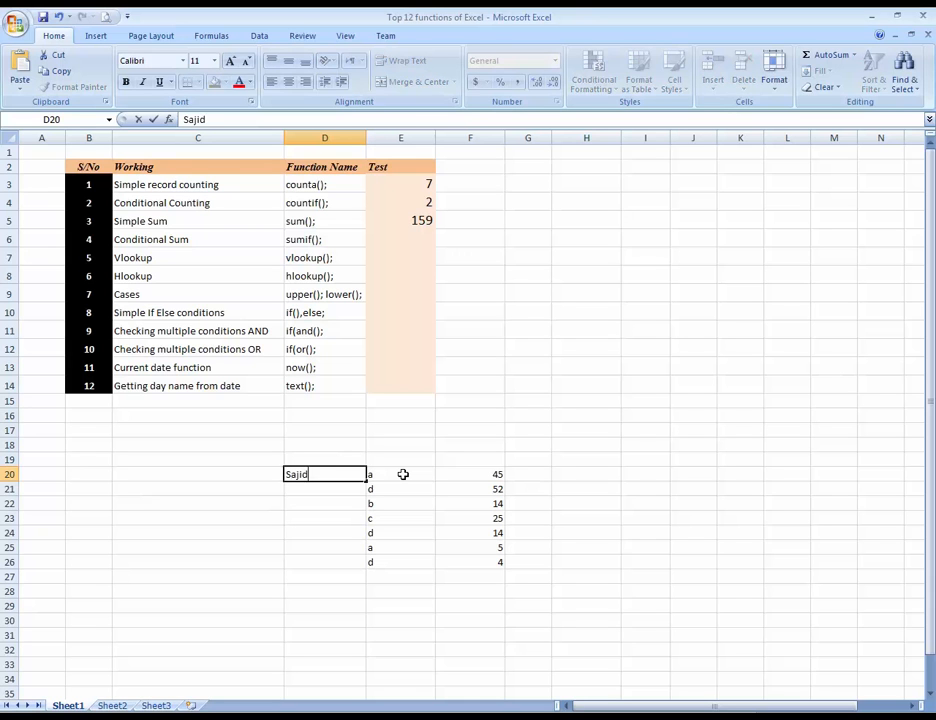
pyautogui.press('Return')
pyautogui.write('Amjad')
pyautogui.press('Return')
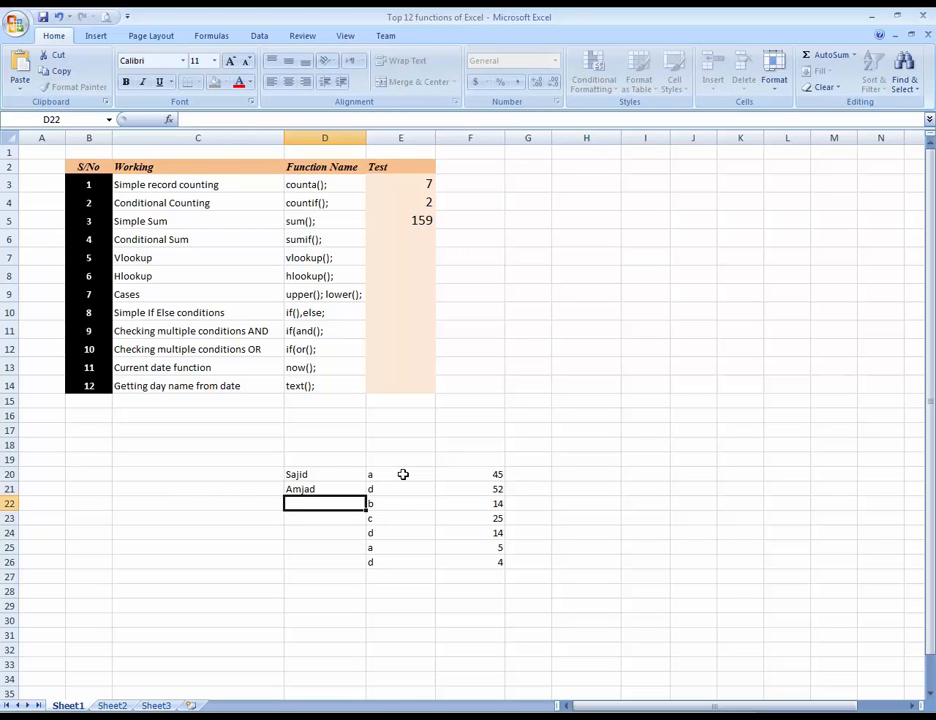
# - Enter three more sample first names down cells D22 to D24
pyautogui.write('WAj')
pyautogui.press('BackSpace')
pyautogui.press('BackSpace')
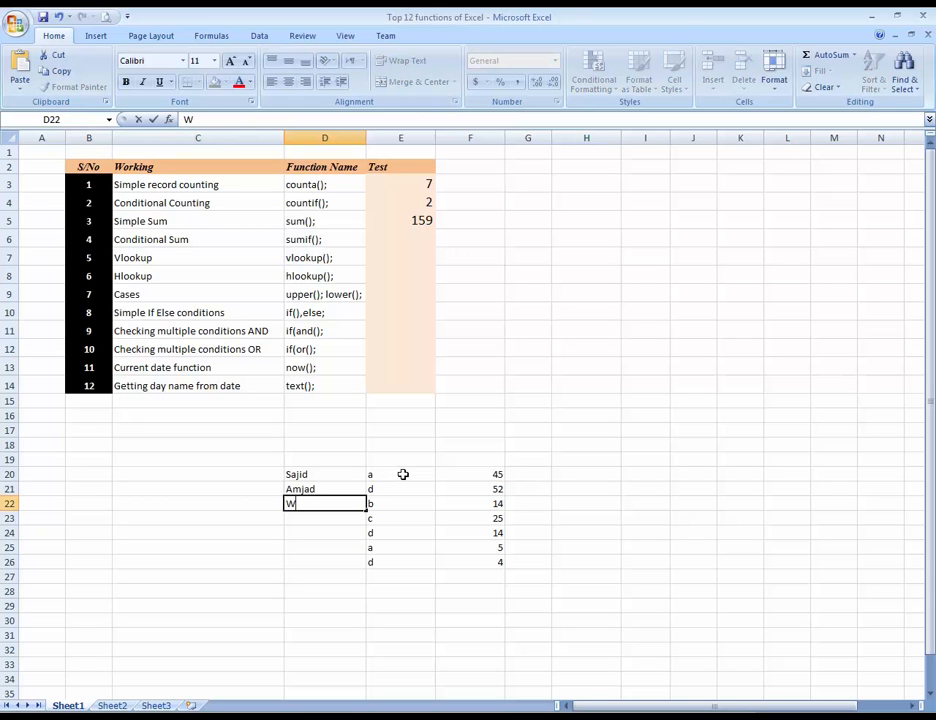
pyautogui.write('ajid')
pyautogui.press('Return')
pyautogui.write('Sana')
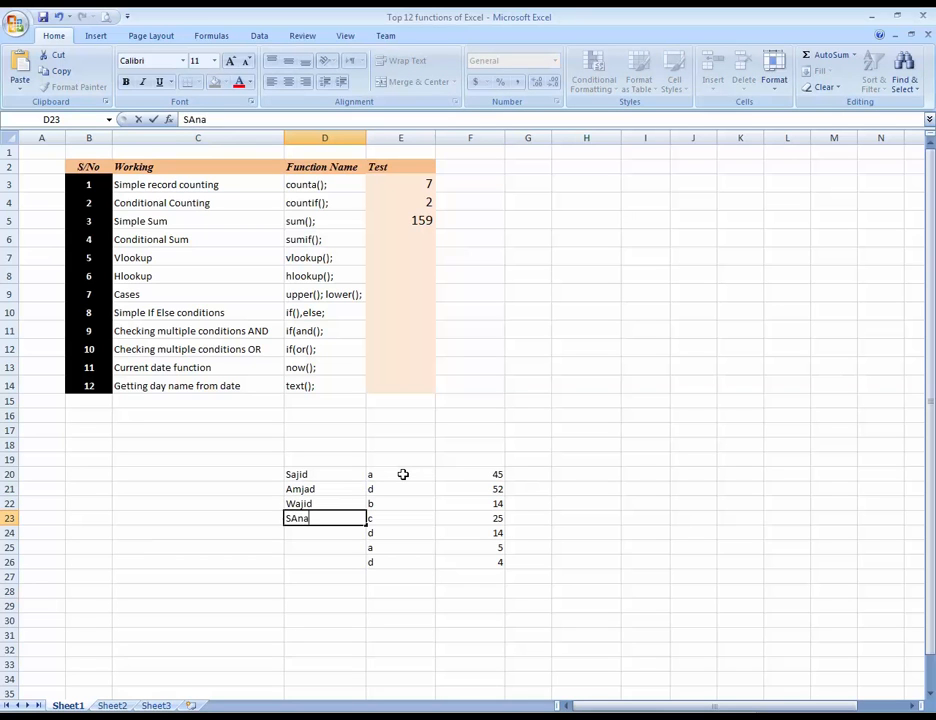
pyautogui.press('Return')
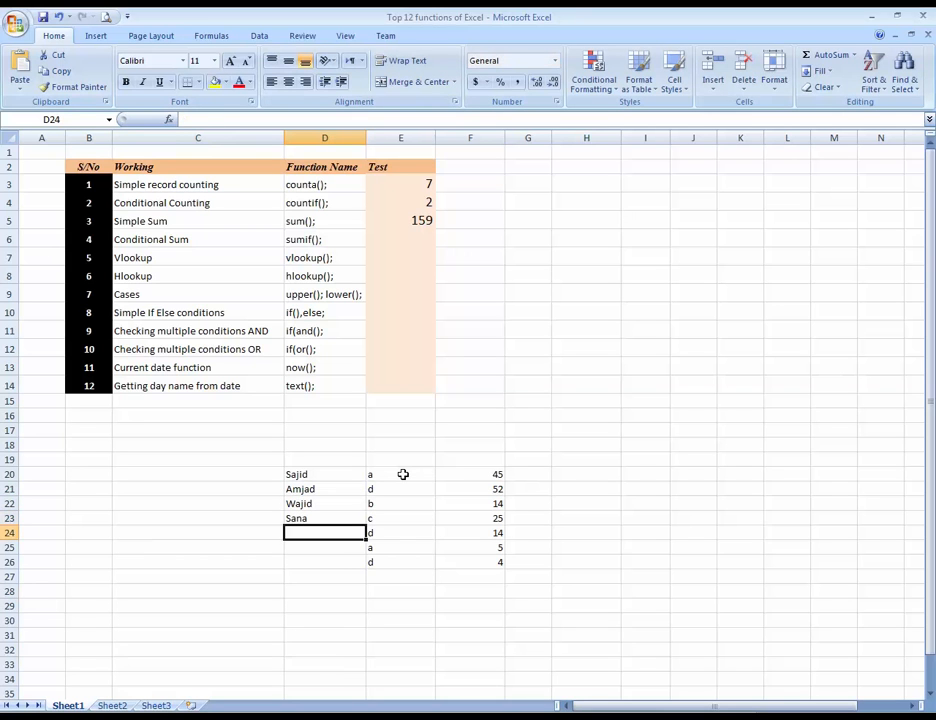
pyautogui.write('Waseem')
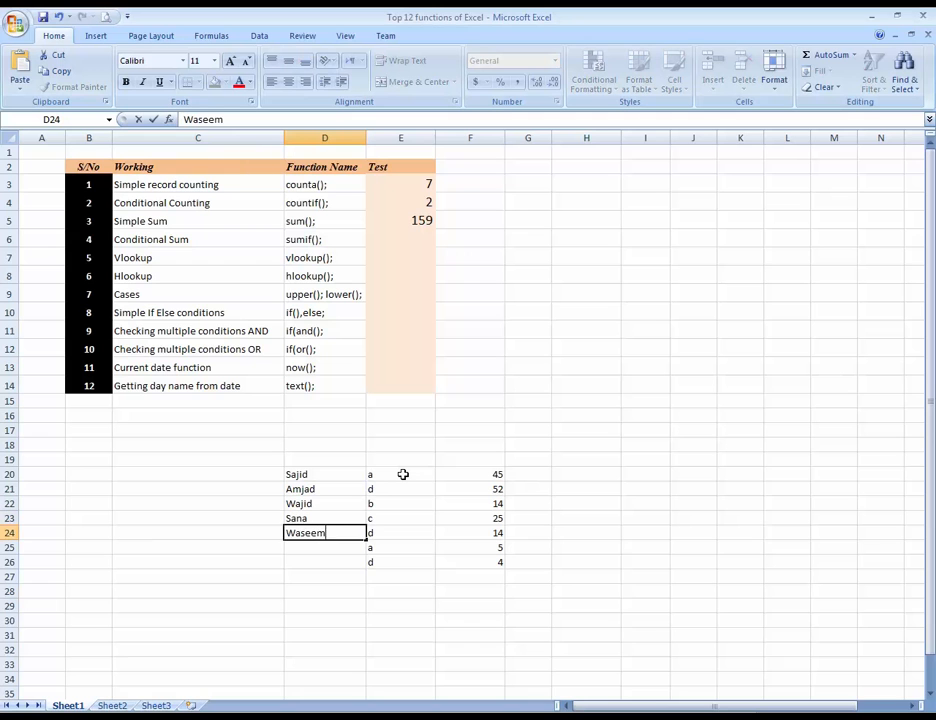
pyautogui.hotkey('ctrl', 'Return')
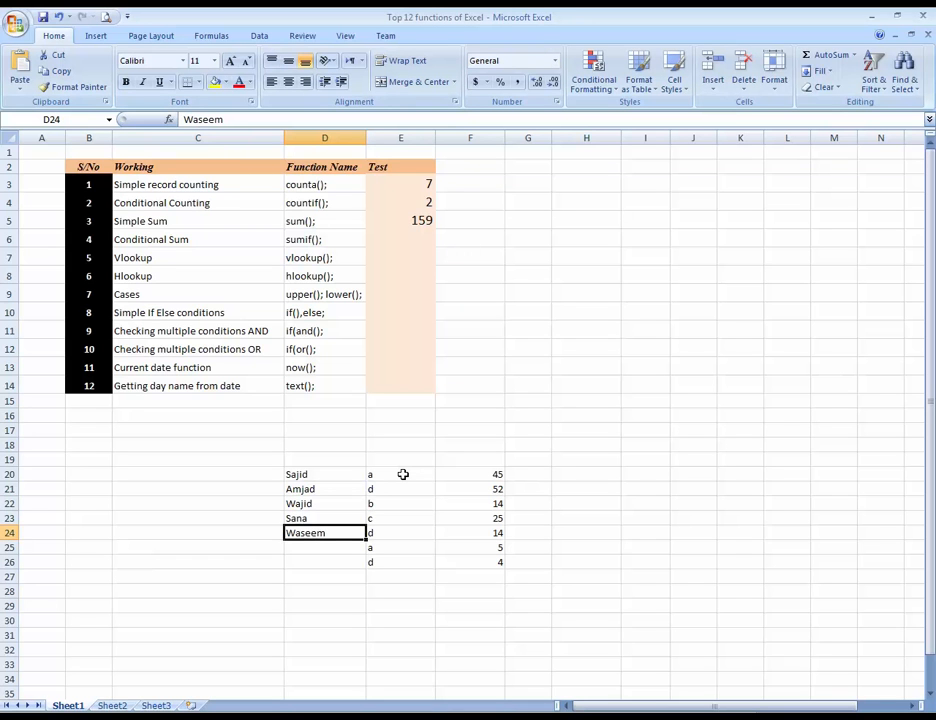
# - Copy the name in D21 into cell D25 so it occurs twice in the list
pyautogui.press('Down')
pyautogui.press('Up')
pyautogui.press('Up')
pyautogui.press('Up')
pyautogui.press('Up')
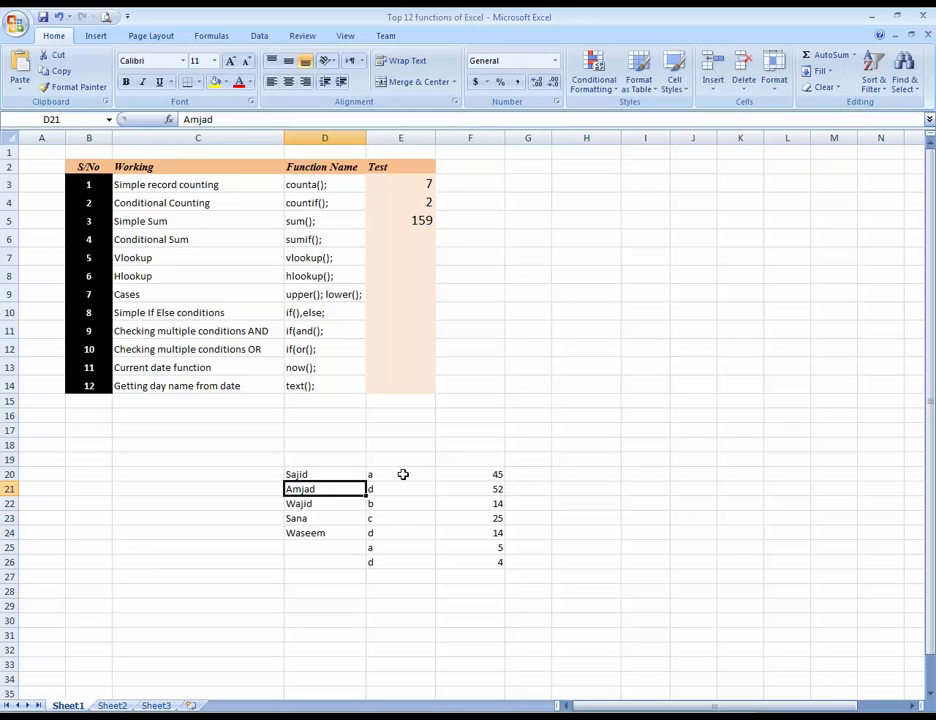
pyautogui.hotkey('ctrl', 'c')
pyautogui.press('Down')
pyautogui.press('Down')
pyautogui.press('Down')
pyautogui.press('Down')
pyautogui.press('Return')
# - Copy the name in D22 into cell D26 to complete the name list
pyautogui.press('Up')
pyautogui.press('Up')
pyautogui.press('Up')
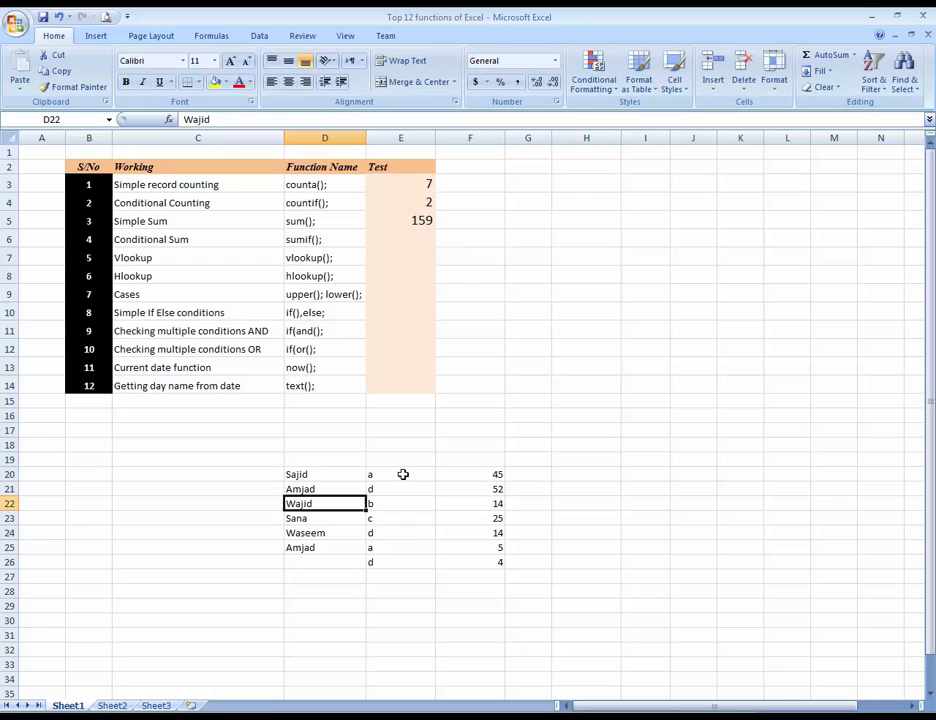
pyautogui.press('Up')
pyautogui.press('Up')
pyautogui.press('Down')
pyautogui.press('Down')
pyautogui.hotkey('ctrl', 'c')
pyautogui.press('Down')
pyautogui.press('Down')
pyautogui.press('Down')
pyautogui.press('Down')
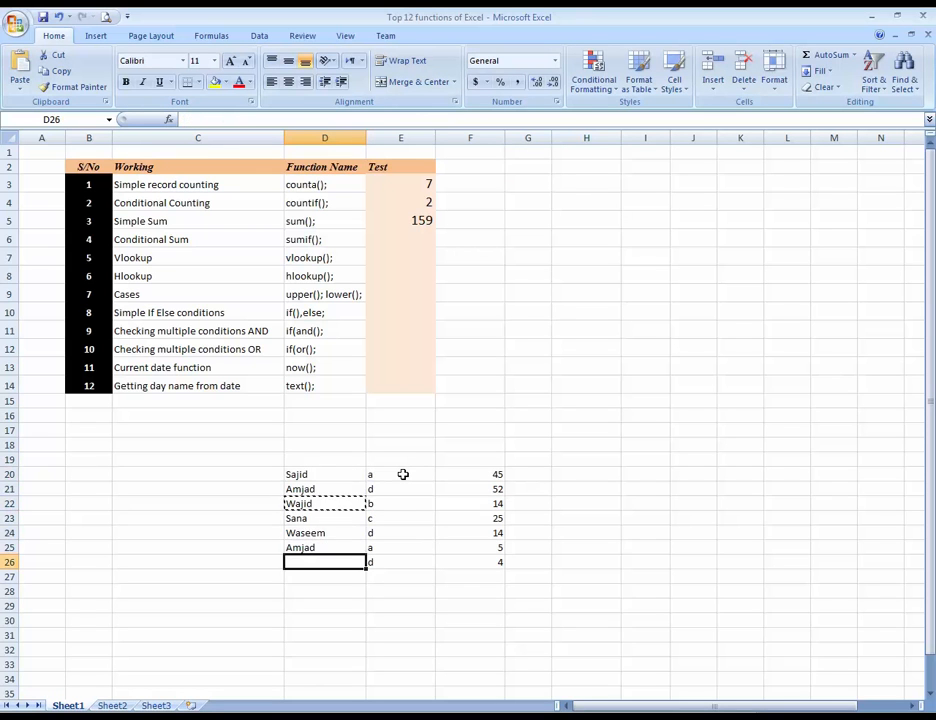
pyautogui.press('Return')
pyautogui.press('Up')
pyautogui.press('Right')
pyautogui.press('Up')
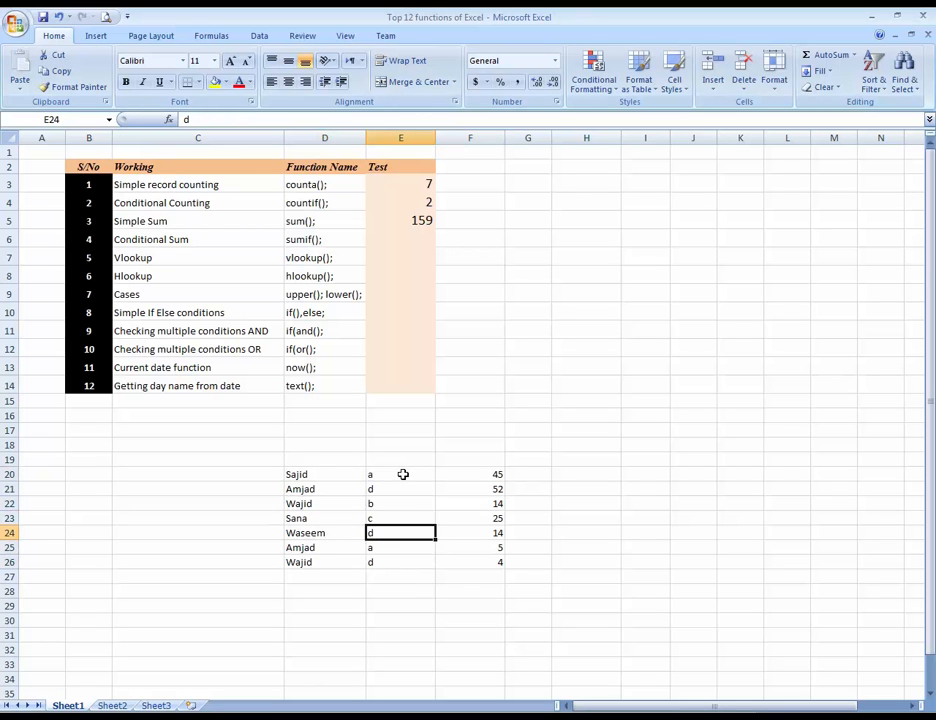
# - Start a SUMIF formula in cell E6 with D20:F26 as the range to evaluate
pyautogui.press('Up')
pyautogui.press('Up')
pyautogui.press('Up')
pyautogui.press('Up')
pyautogui.press('Up')
pyautogui.press('Up')
pyautogui.press('Up')
pyautogui.press('Up')
pyautogui.press('Up')
pyautogui.press('Up')
pyautogui.press('Up')
pyautogui.press('Up')
pyautogui.press('Up')
pyautogui.press('Up')
pyautogui.press('Up')
pyautogui.press('Up')
pyautogui.press('Up')
pyautogui.press('Up')
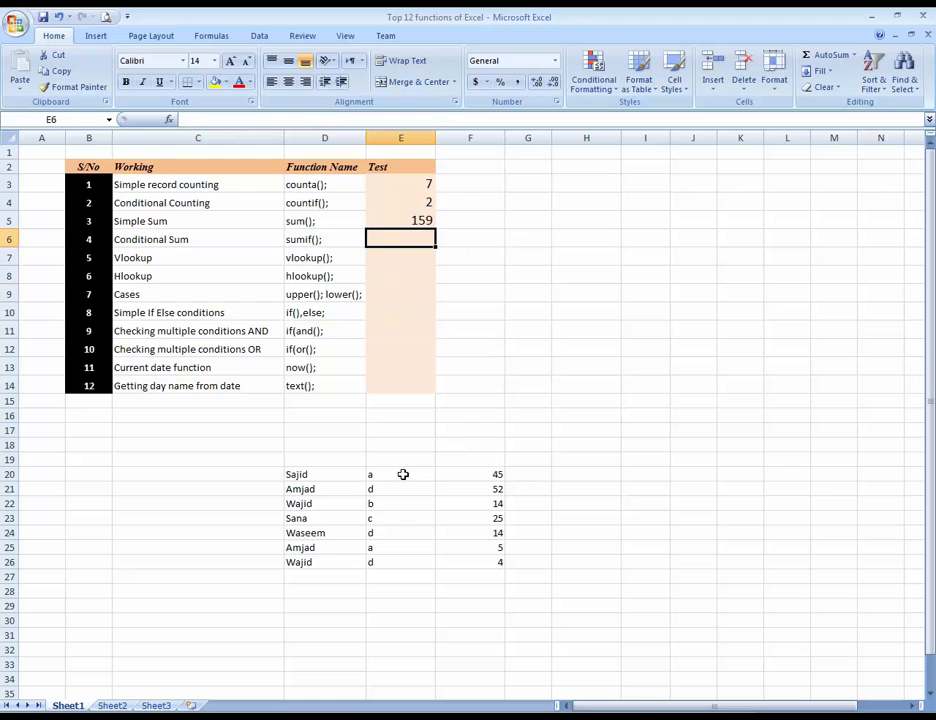
pyautogui.press('Right')
pyautogui.write('=')
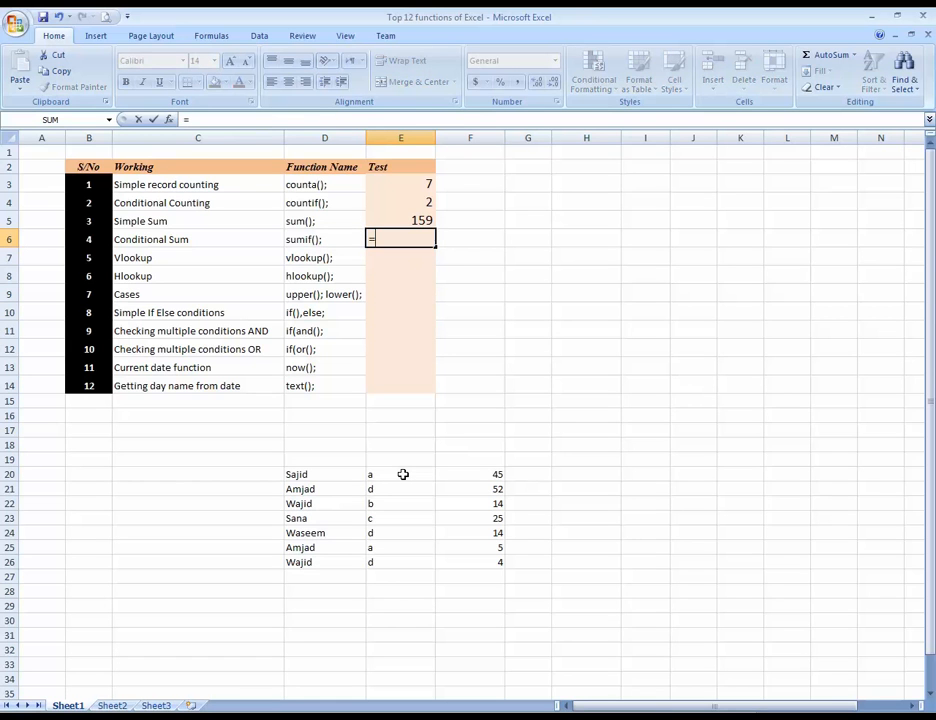
pyautogui.write('sum')
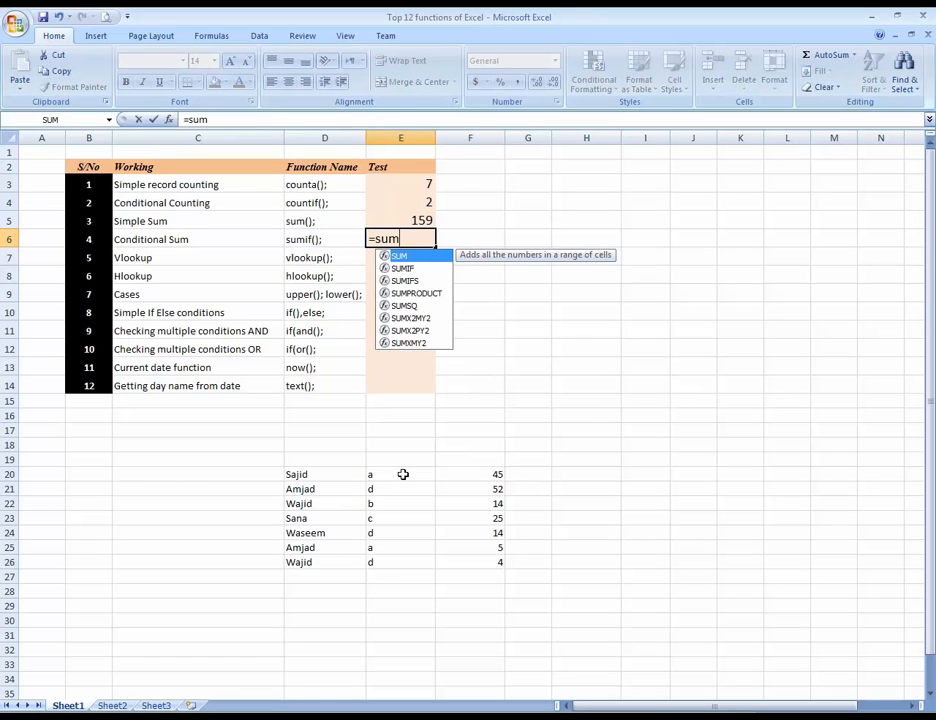
pyautogui.write('if(')
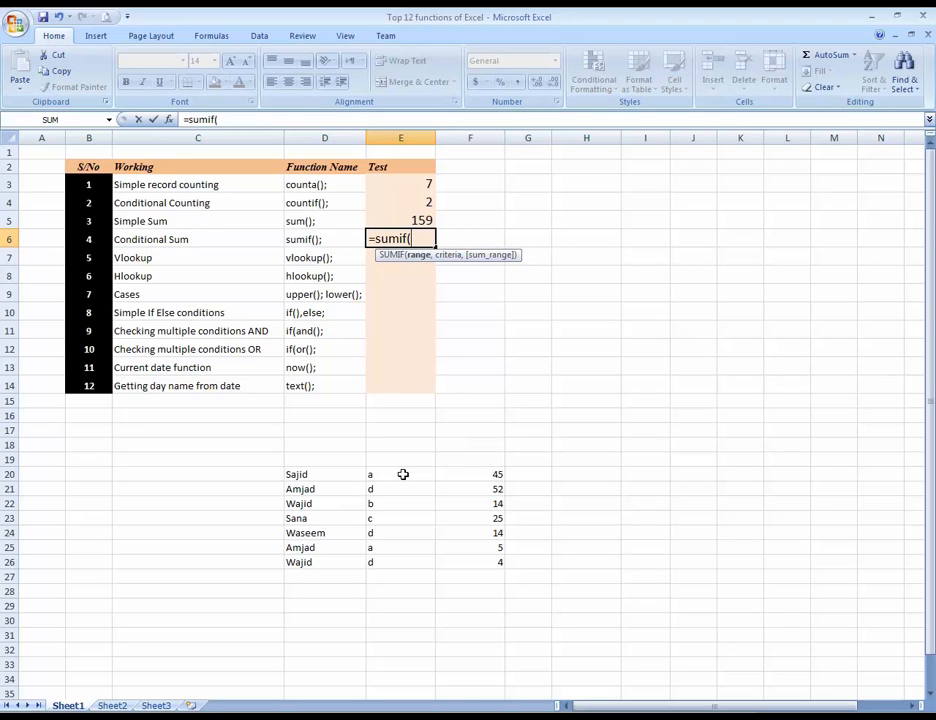
pyautogui.press('Down')
pyautogui.press('Down')
pyautogui.press('Down')
pyautogui.press('Down')
pyautogui.press('Down')
pyautogui.press('Down')
pyautogui.press('Down')
pyautogui.press('Down')
pyautogui.press('Down')
pyautogui.press('Down')
pyautogui.press('Down')
pyautogui.press('Down')
pyautogui.press('Down')
pyautogui.press('Down')
pyautogui.press('Left')
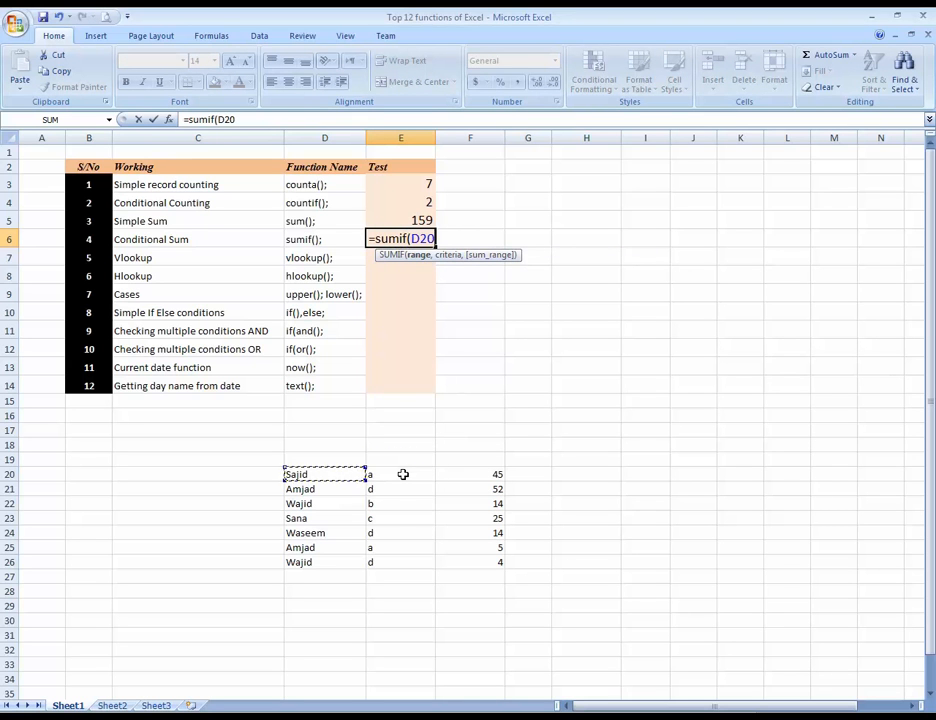
pyautogui.hotkey('shift', 'Down')
pyautogui.hotkey('shift', 'Down')
pyautogui.hotkey('shift', 'Down')
pyautogui.hotkey('shift', 'Down')
pyautogui.hotkey('shift', 'Down')
pyautogui.hotkey('shift', 'Down')
pyautogui.hotkey('shift', 'Right')
pyautogui.hotkey('shift', 'Right')
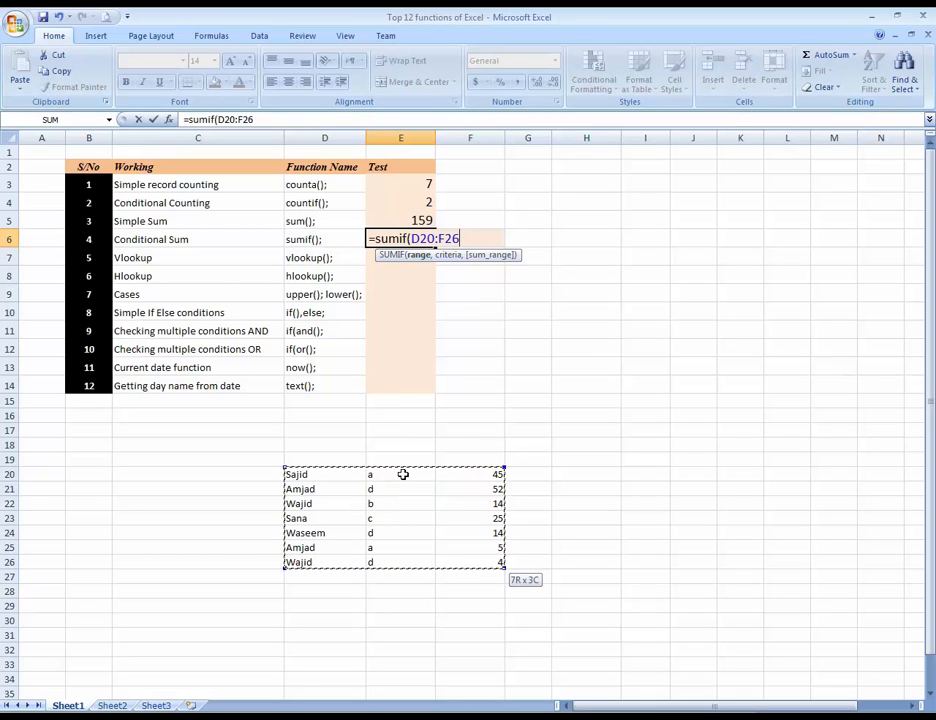
# - Complete the SUMIF formula in E6 with F6 as the criteria and F20:F26 as the sum range
pyautogui.write(',')
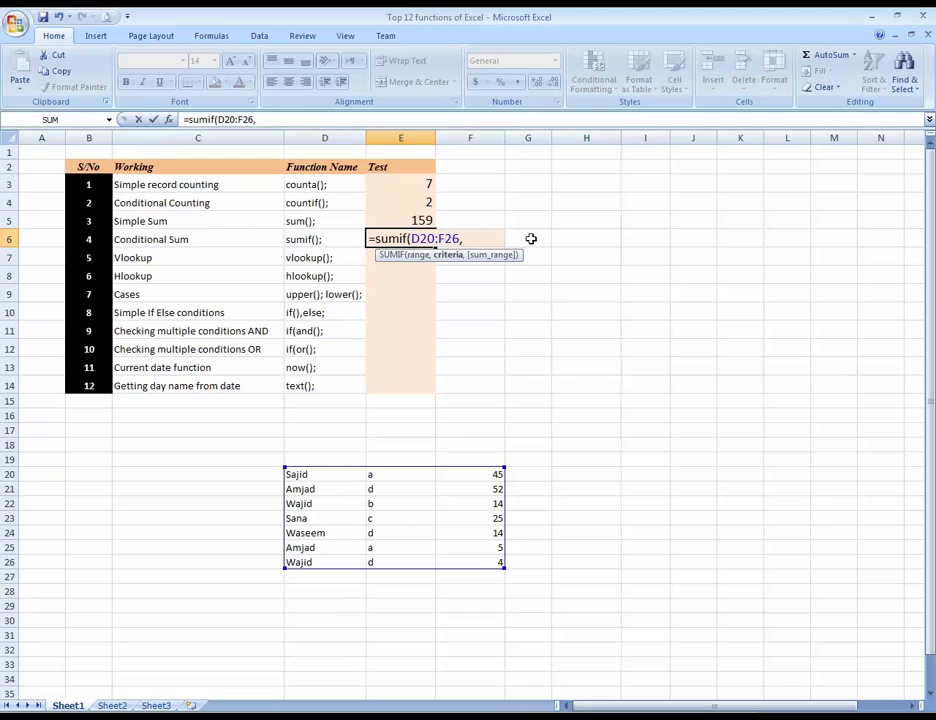
pyautogui.write('f')
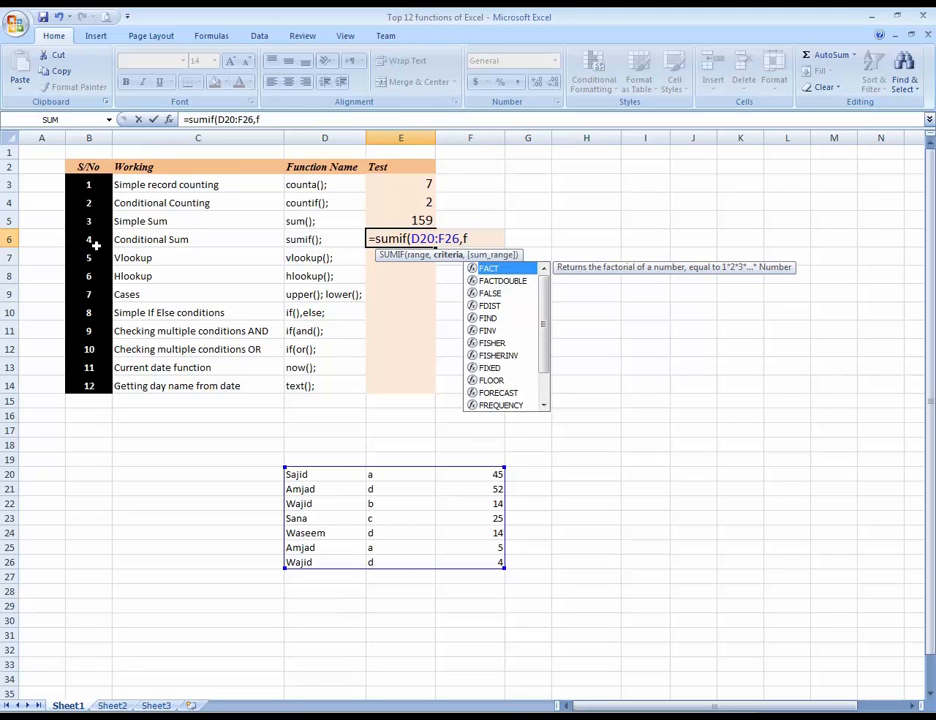
pyautogui.write('6')
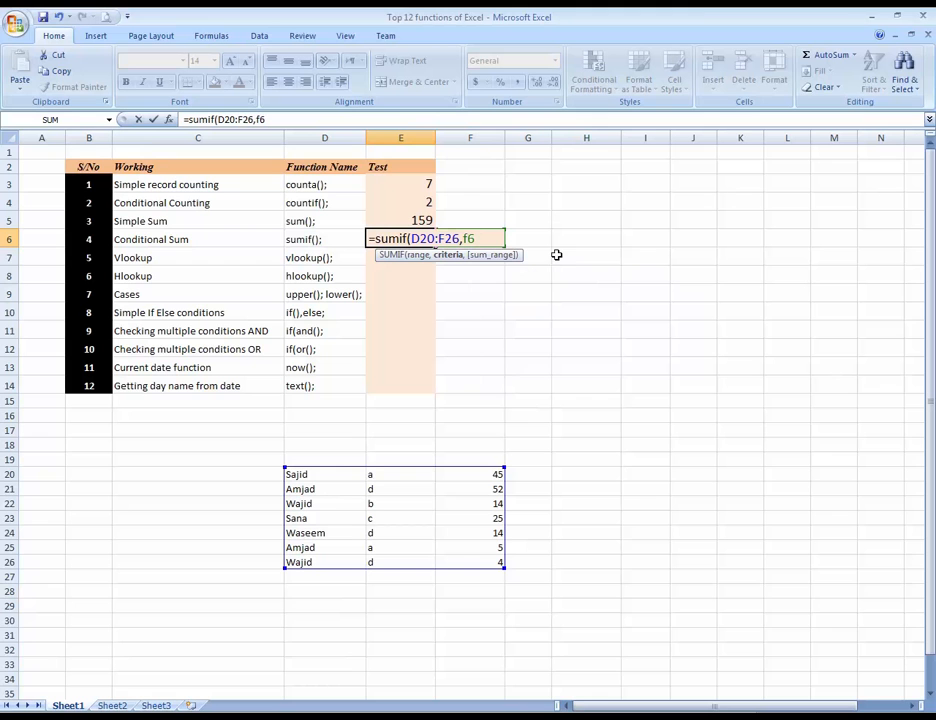
pyautogui.write(',')
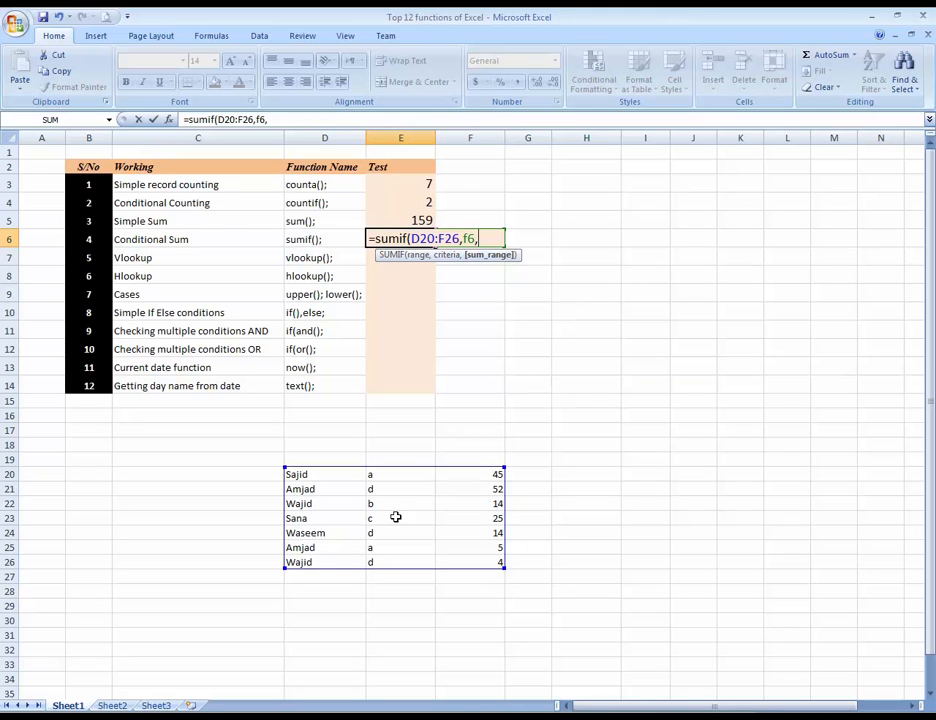
pyautogui.moveTo(474, 476); pyautogui.dragTo(484, 558)
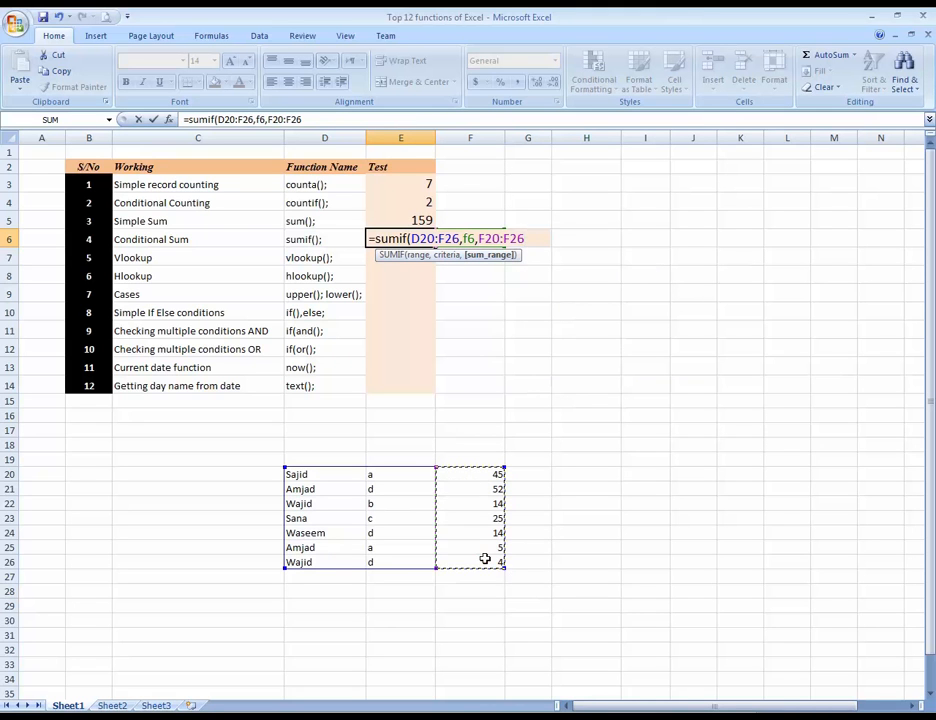
pyautogui.press('Return')
# - Enter the name listed in D20 as the criteria in cell F6 to test the conditional sum
pyautogui.press('Up')
pyautogui.press('Right')
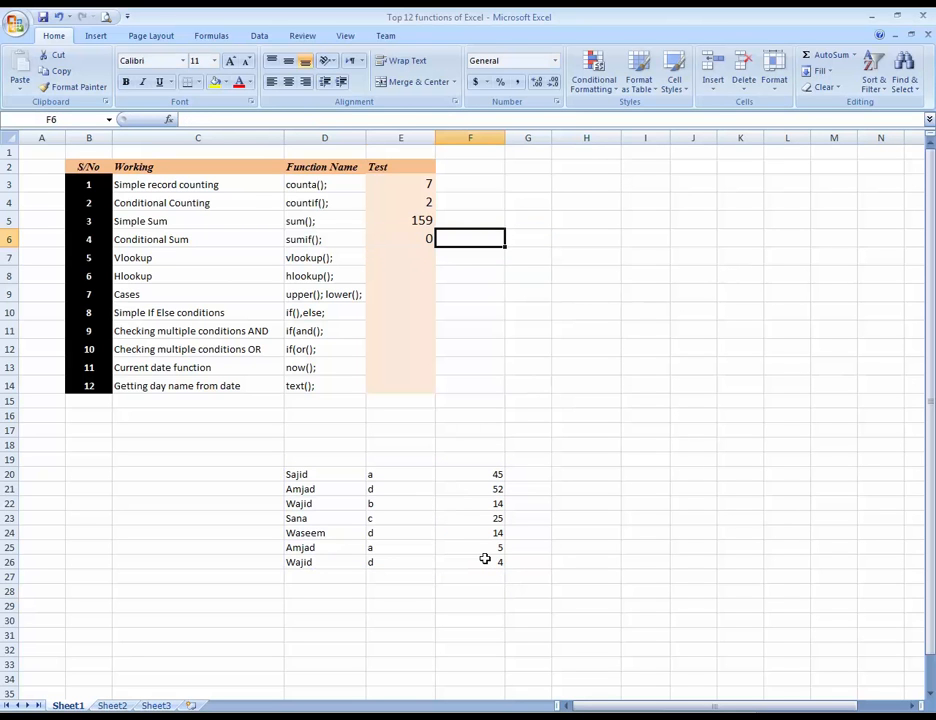
pyautogui.write('sajid')
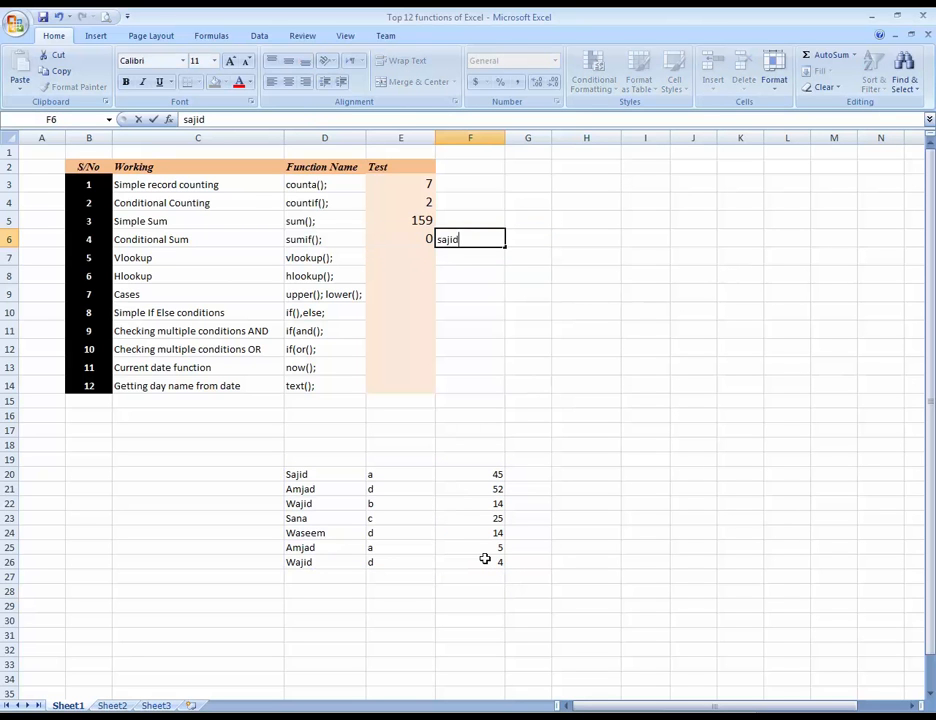
pyautogui.press('Return')
pyautogui.press('Up')
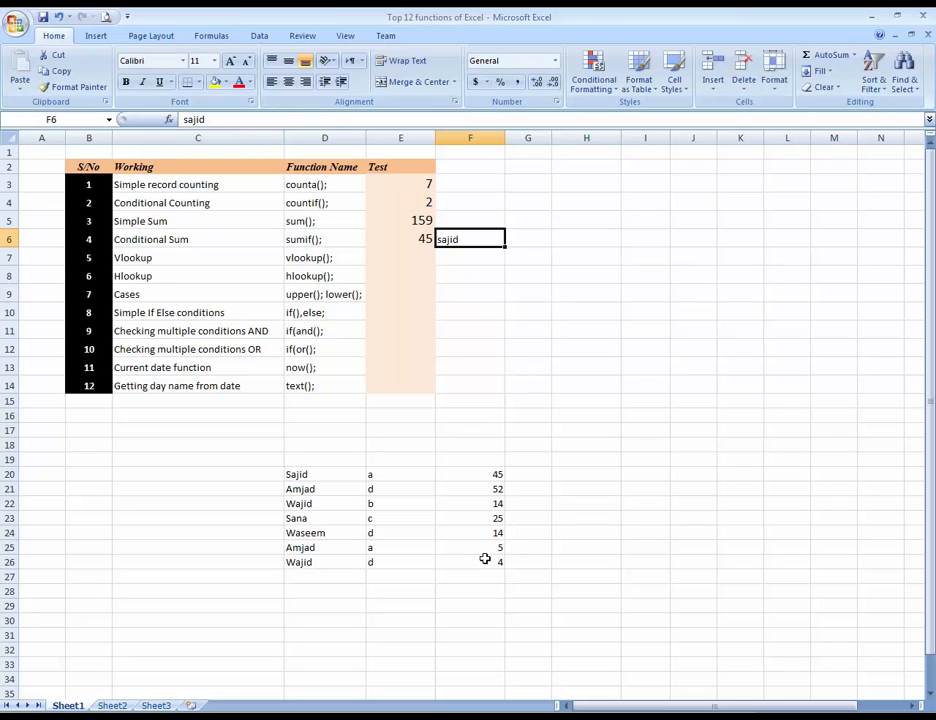
# - Replace the criteria in F6 with the name from D21, followed by the name from D22, to test repeated entries
pyautogui.press('Return')
pyautogui.press('Up')
pyautogui.write('amjad')
pyautogui.press('Return')
pyautogui.press('Up')
pyautogui.write('wajid')
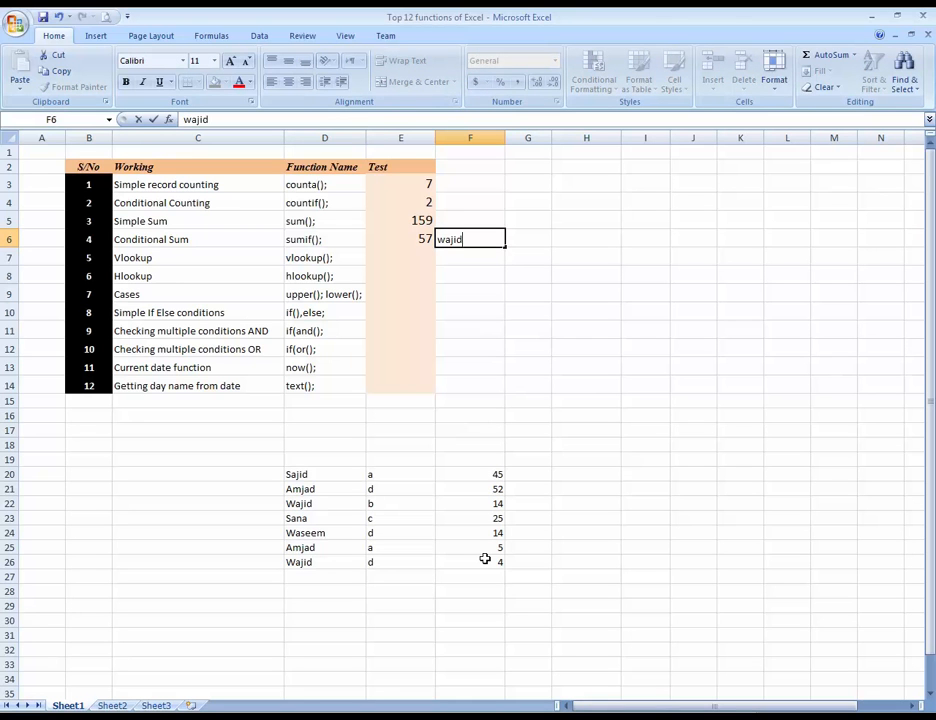
pyautogui.press('Return')
pyautogui.press('Up')
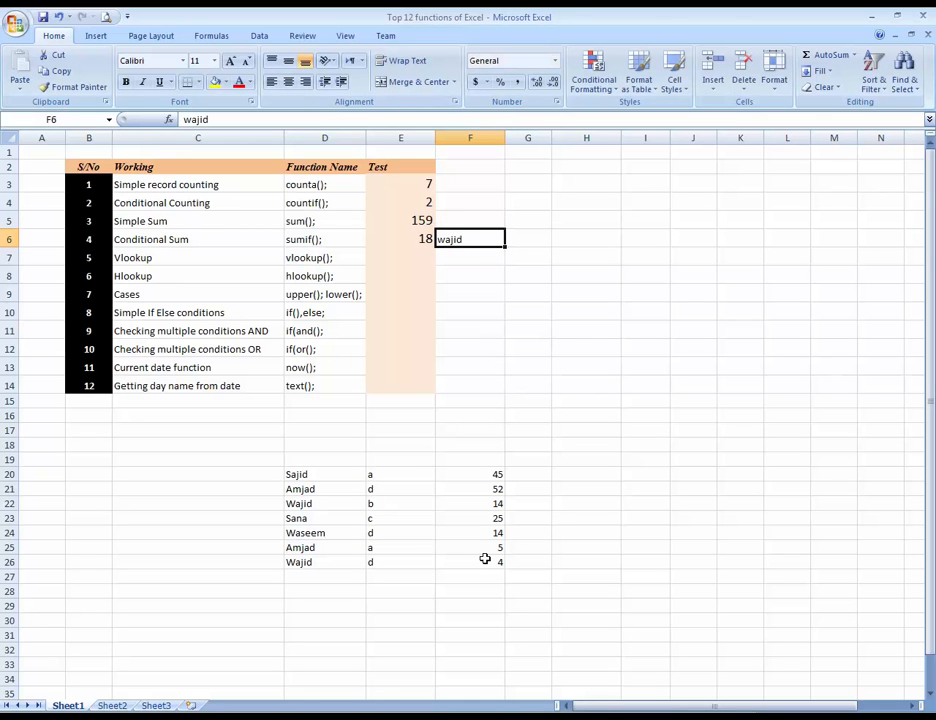
# - Set the SUMIF criteria in F6 to the name listed in D23 and select cell E7
pyautogui.write('sana')
pyautogui.press('Return')
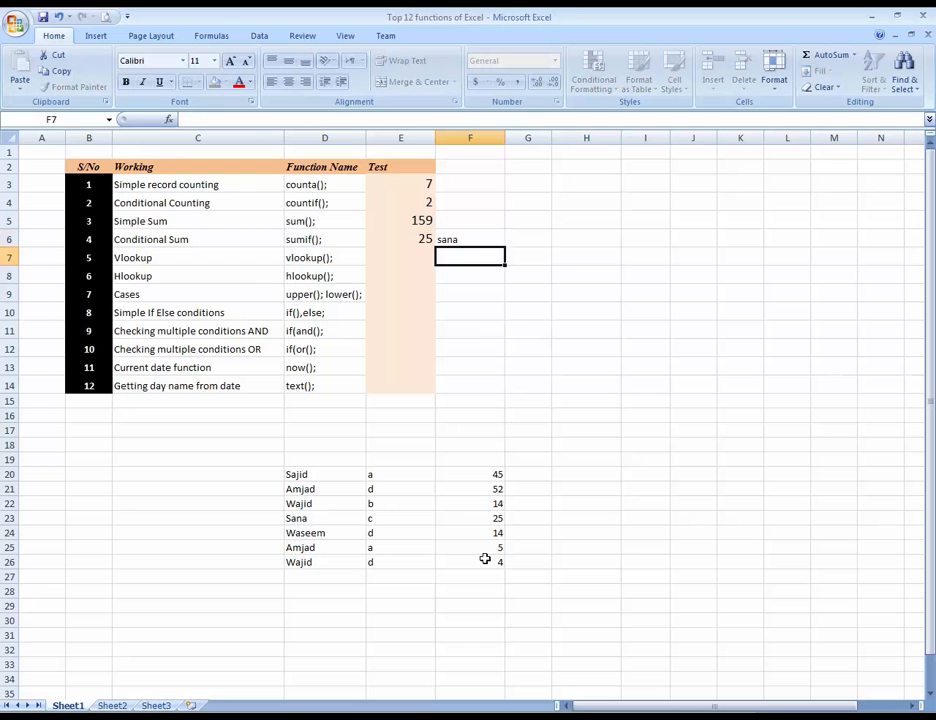
pyautogui.press('Up')
pyautogui.press('Left')
pyautogui.press('Return')
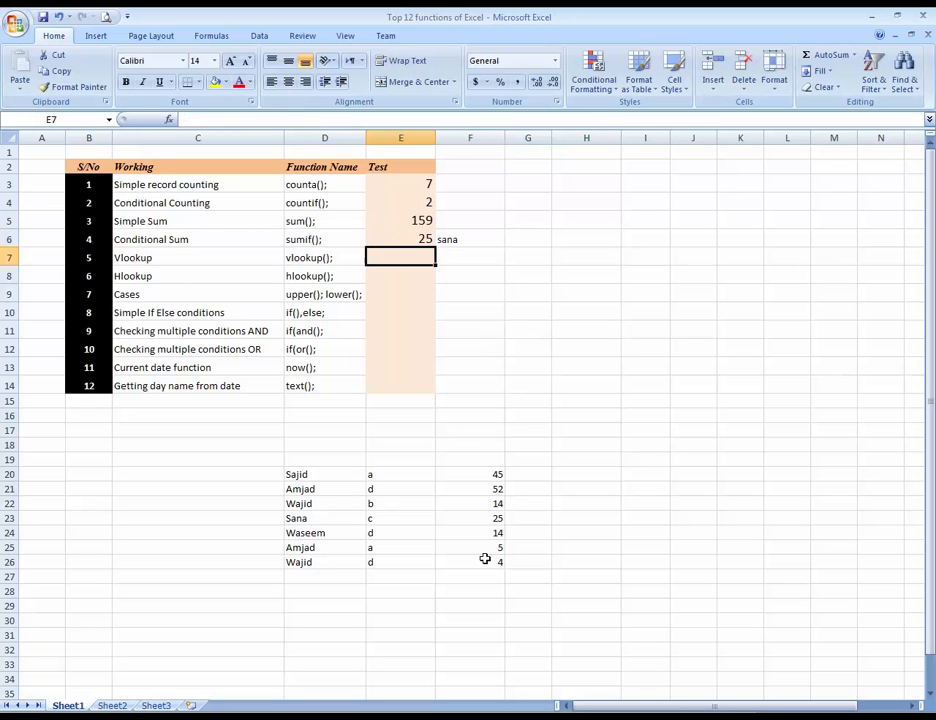
pyautogui.press('Up')
pyautogui.press('Right')
pyautogui.press('Left')
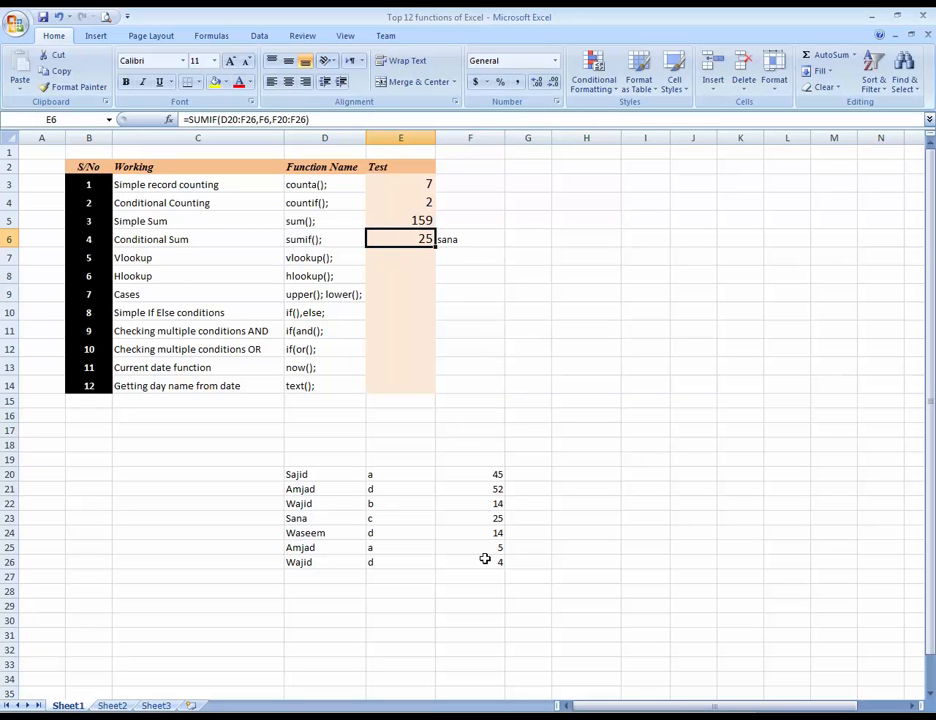
pyautogui.press('Return')
pyautogui.press('Up')
pyautogui.press('Left')
pyautogui.press('Left')
pyautogui.press('Right')
pyautogui.press('Right')
pyautogui.press('Left')
pyautogui.press('Right')
pyautogui.press('Return')
pyautogui.press('Up')
pyautogui.press('Return')
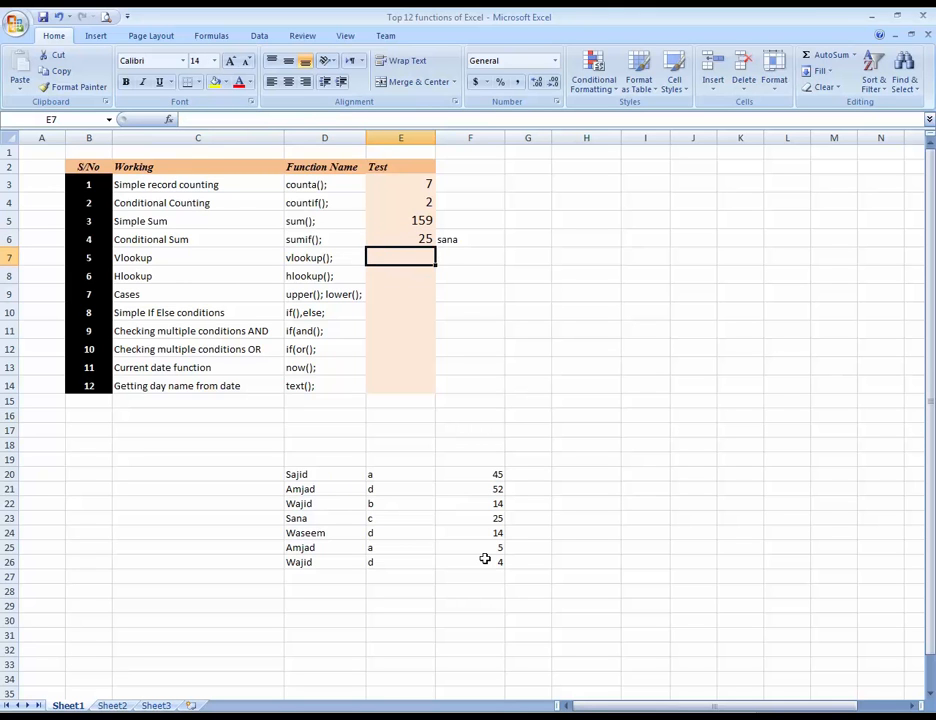